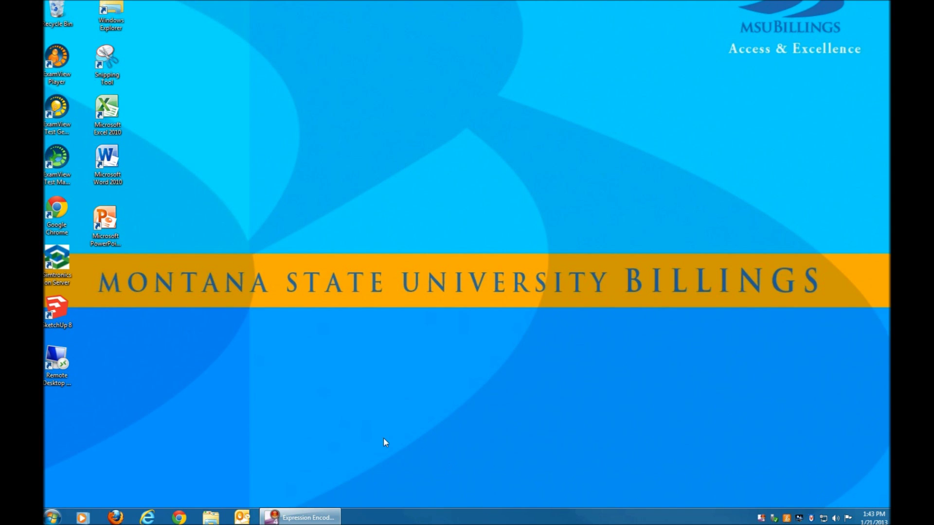
Step: Launch Microsoft Visio 2010 from Start > All Programs > Microsoft Office
click(54, 516)
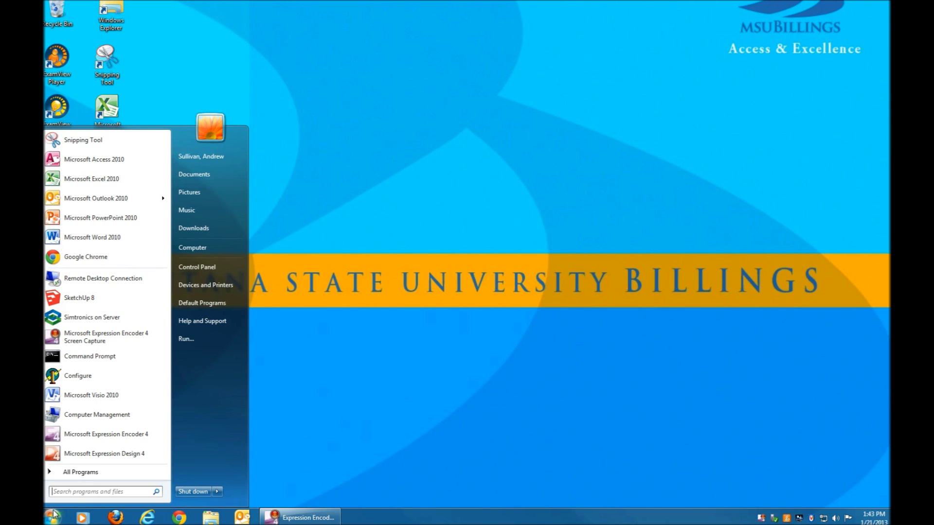
click(97, 472)
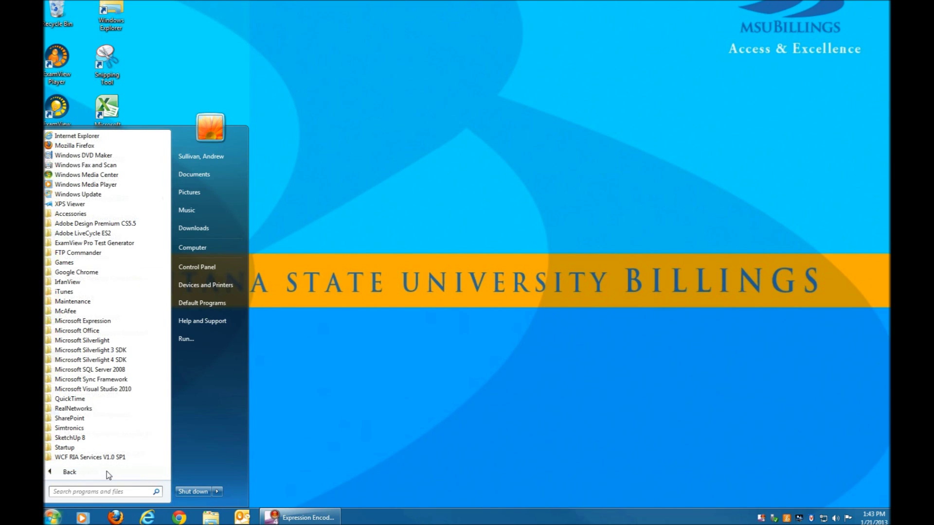
click(83, 472)
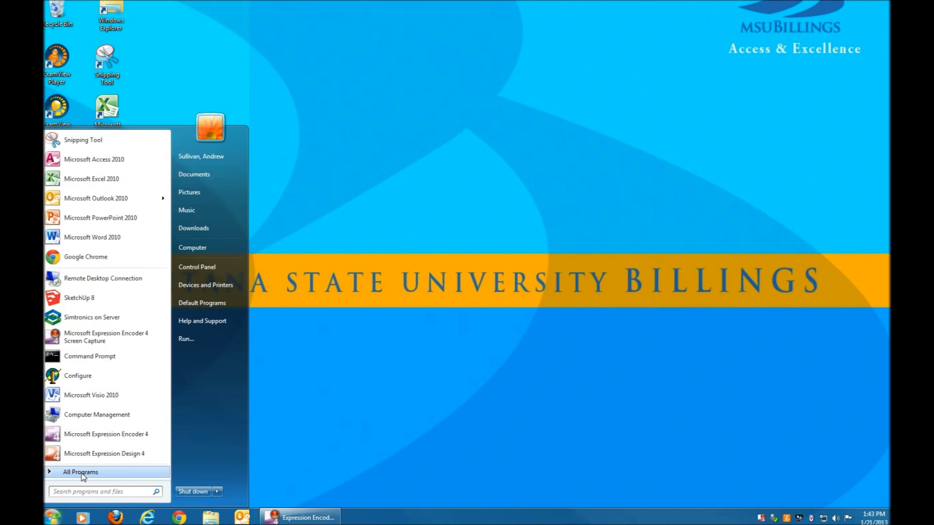
click(84, 476)
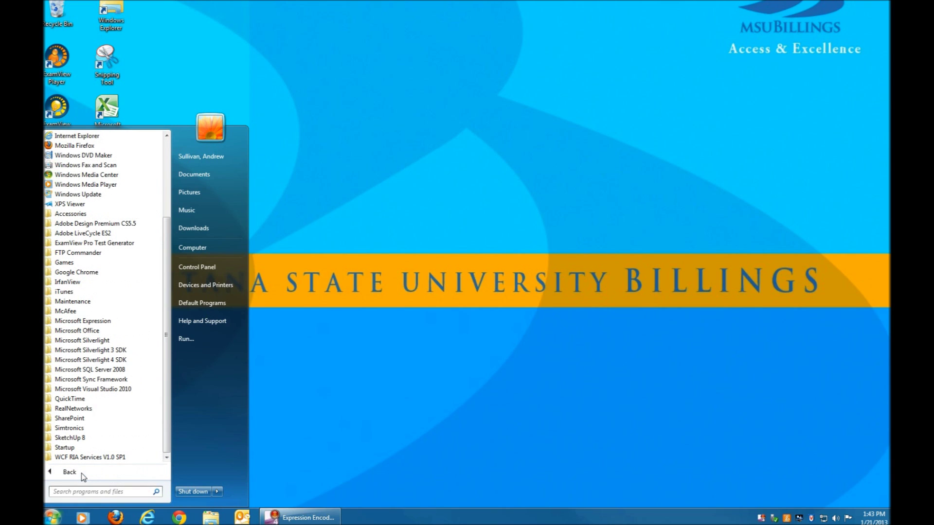
click(56, 333)
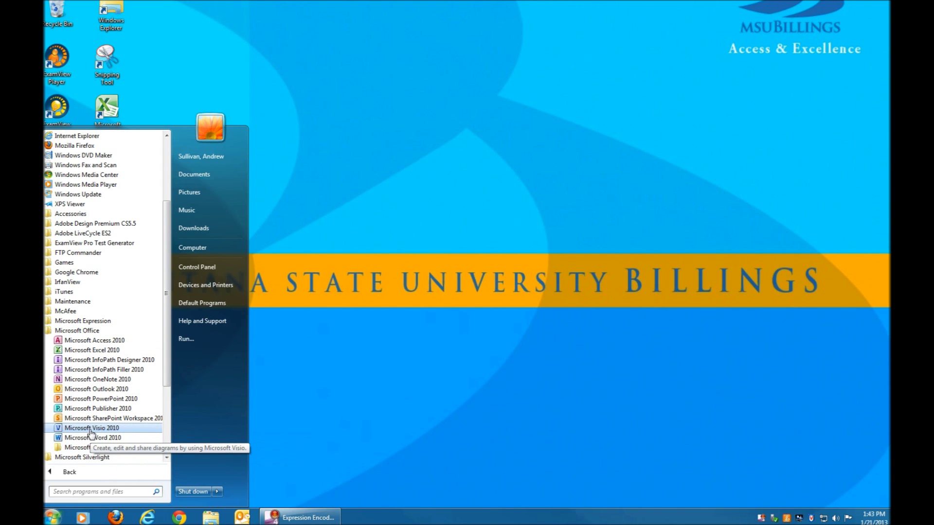
click(64, 429)
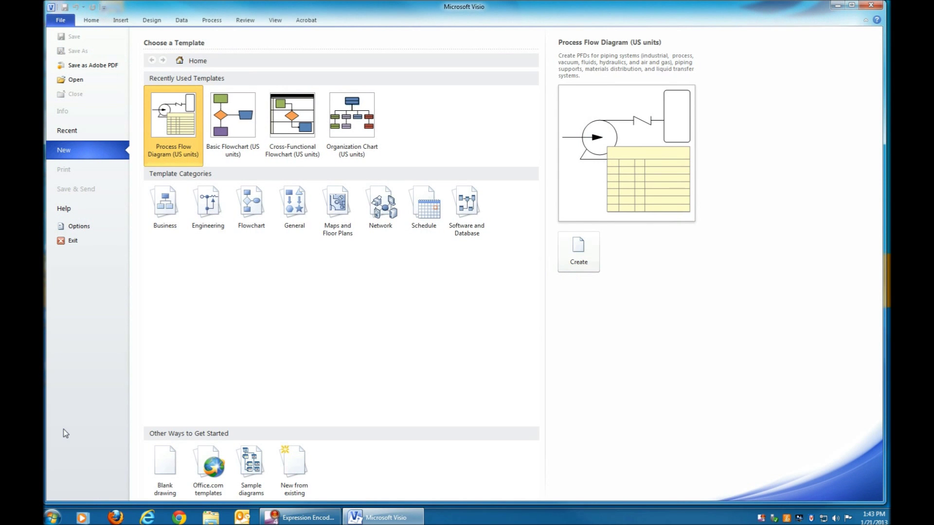
Step: Create a new drawing from the Engineering > Process Flow Diagram template
click(207, 213)
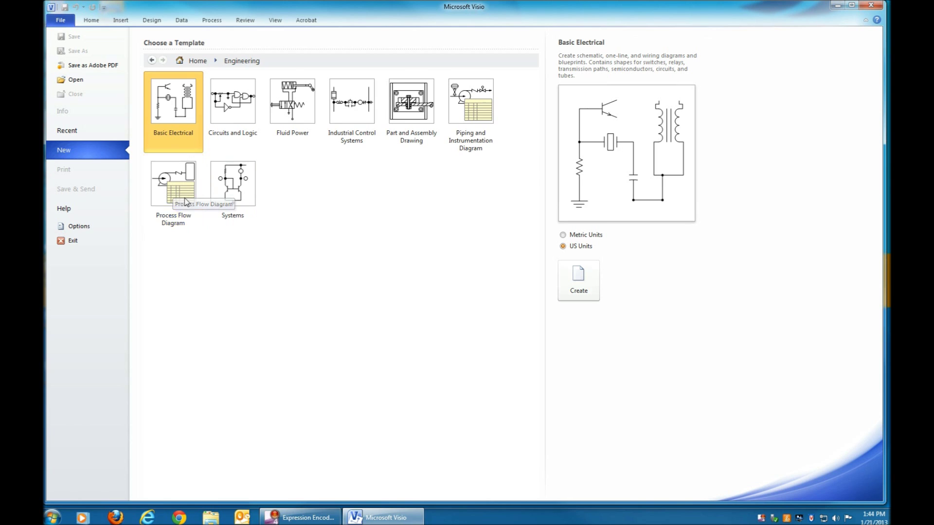
click(182, 194)
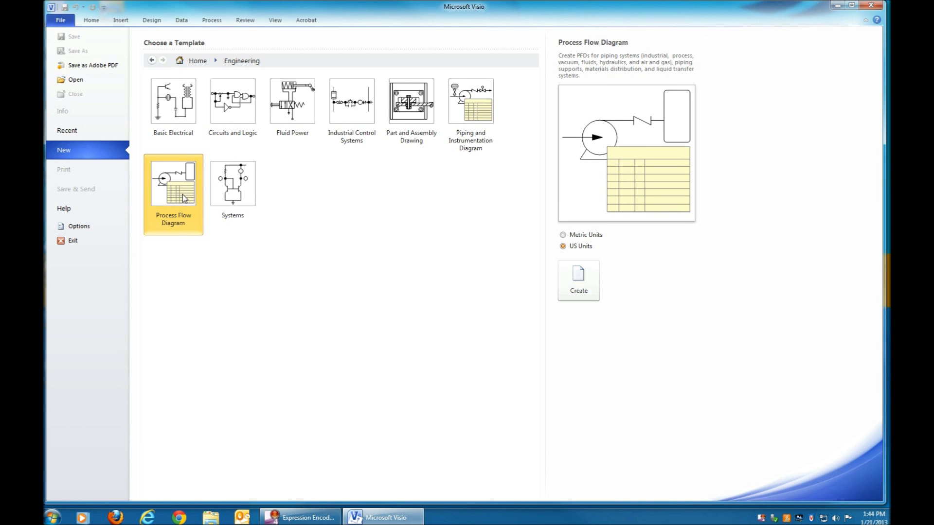
double_click(182, 194)
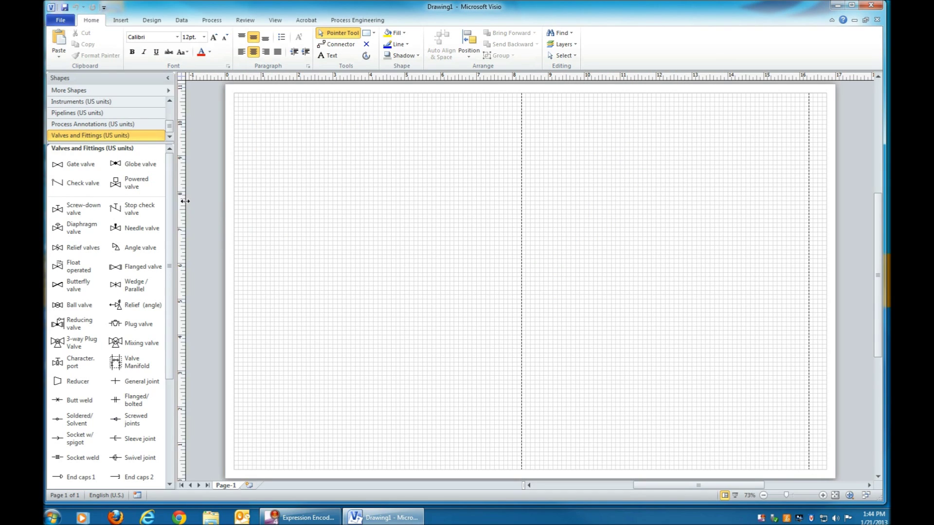
Step: In Print Preview's Page Setup, set landscape paper and page size A: 11 x 8.5 in
click(62, 22)
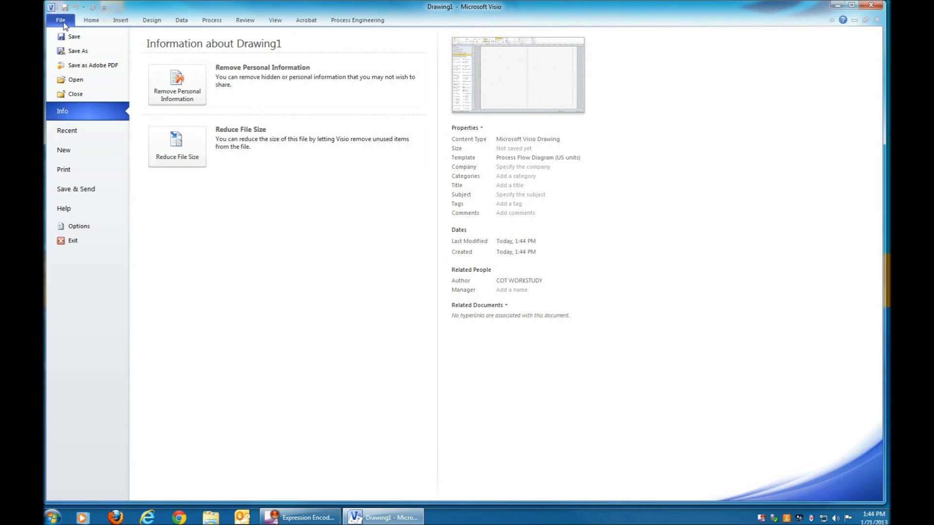
click(70, 171)
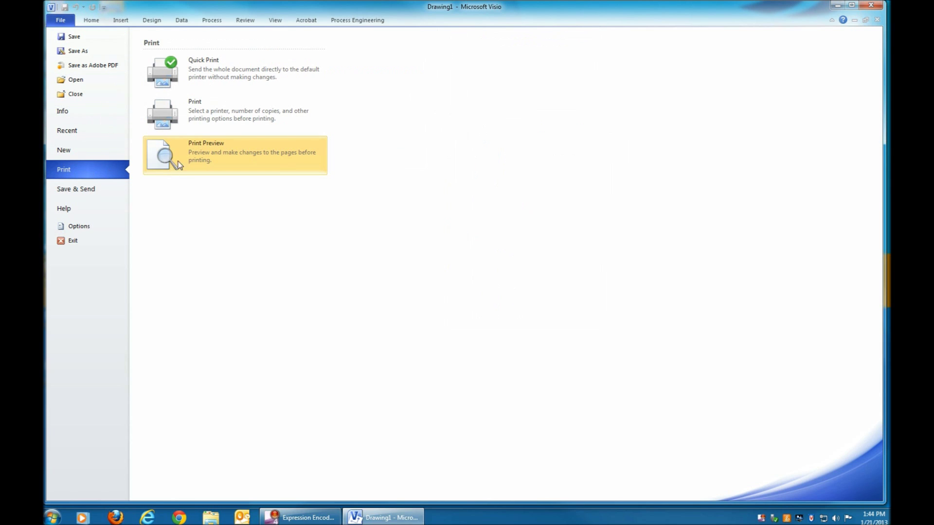
click(192, 147)
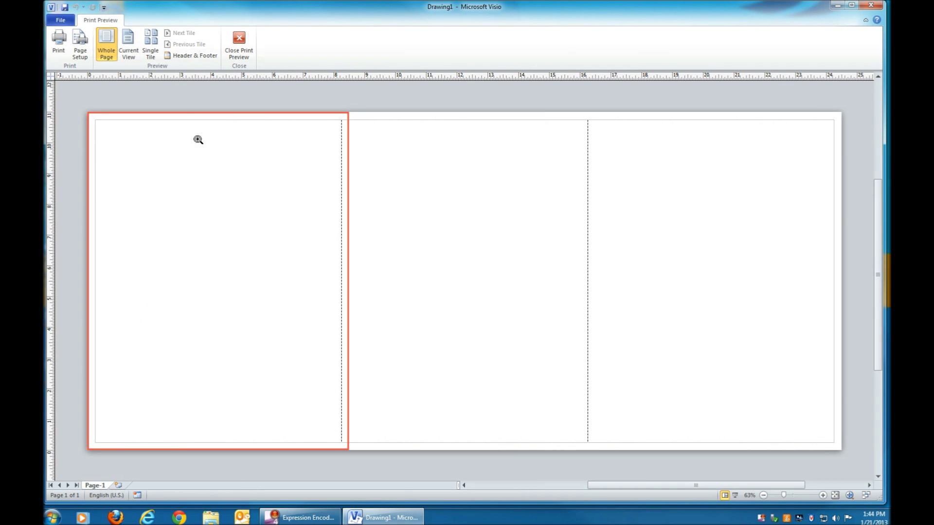
click(83, 45)
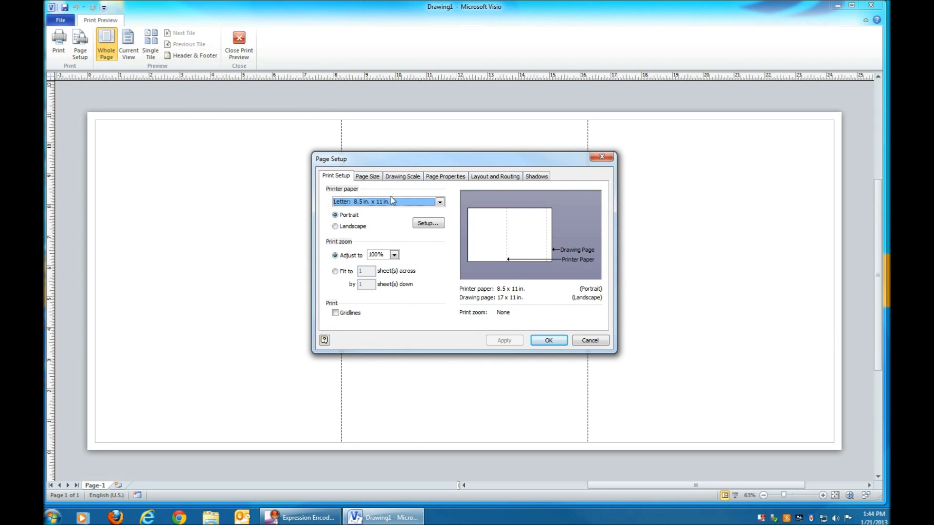
click(335, 227)
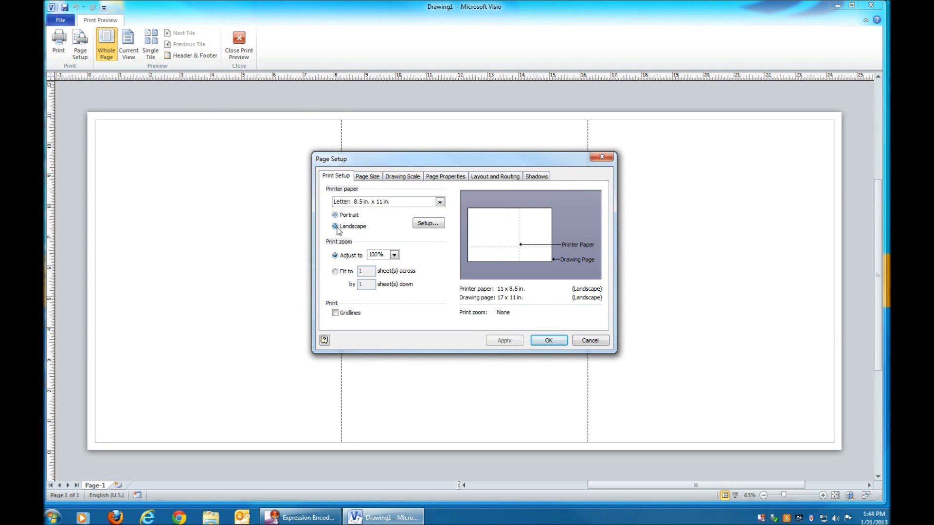
click(373, 179)
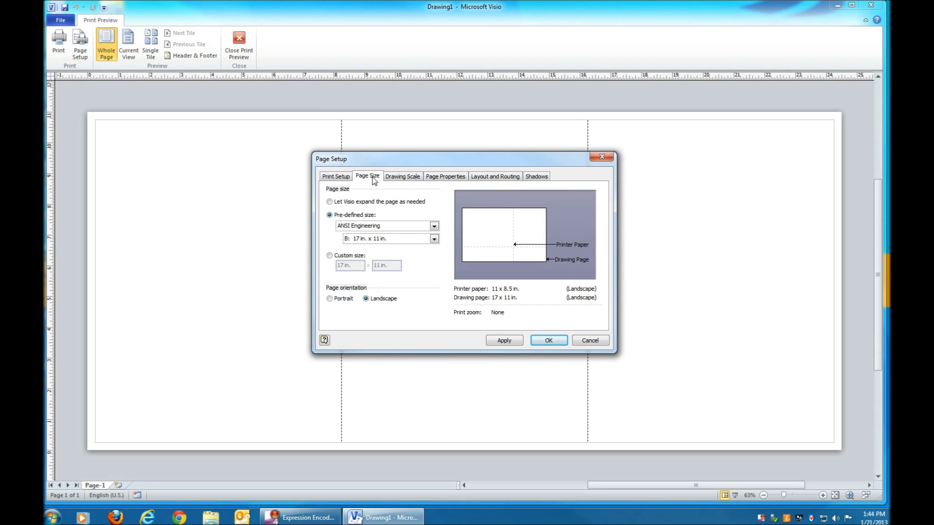
click(434, 239)
click(426, 249)
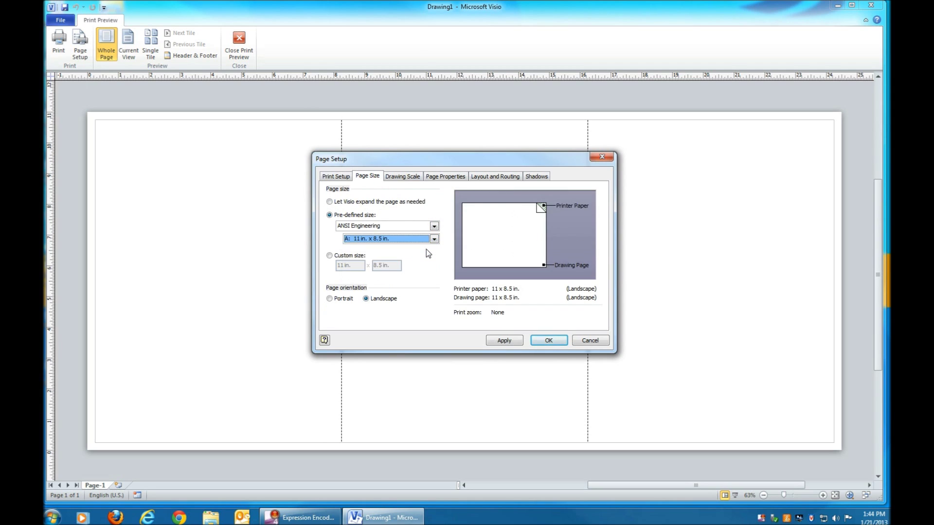
click(548, 340)
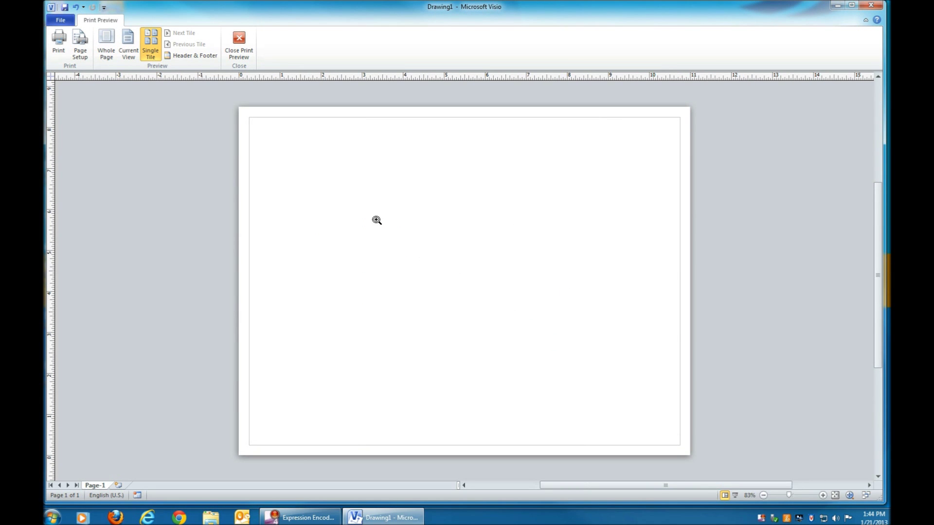
click(239, 43)
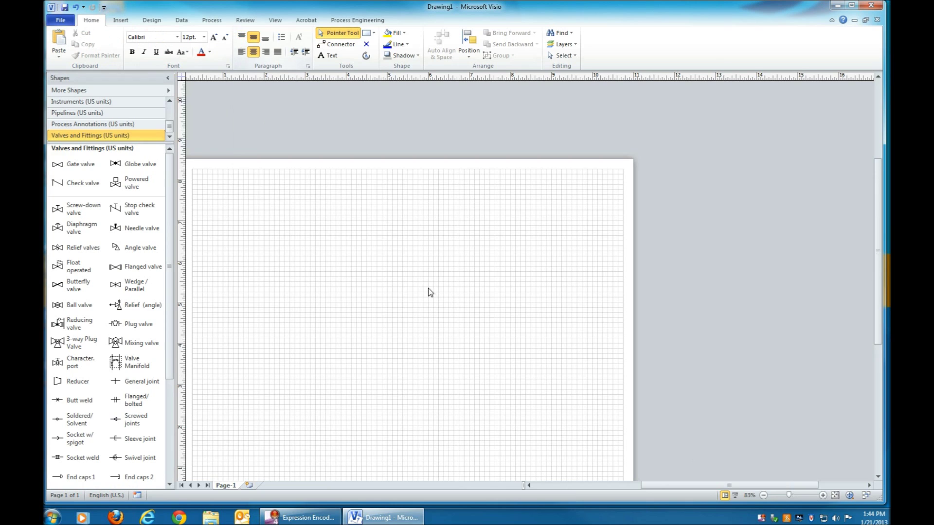
Step: Add the Equipment - Vessels (US units) stencil from More Shapes > Engineering > Process Engineering
drag(673, 487, 639, 488)
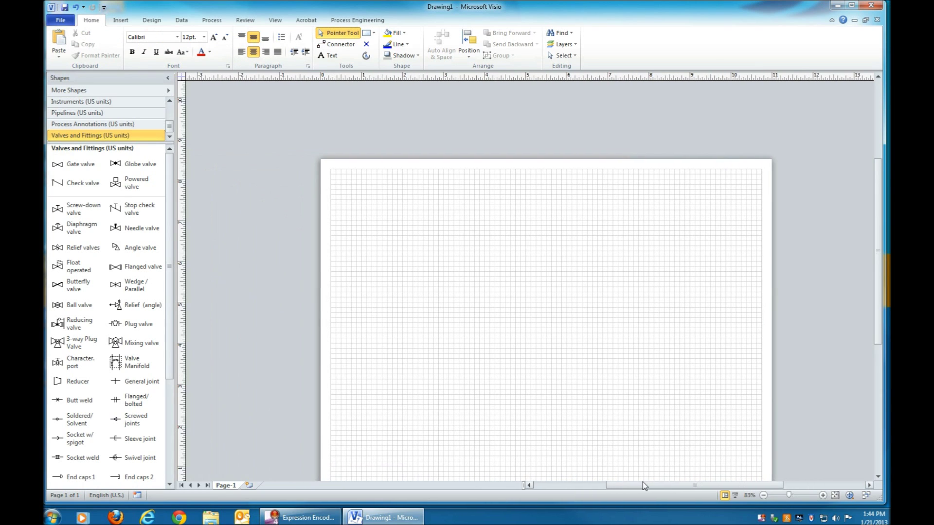
drag(878, 291, 880, 314)
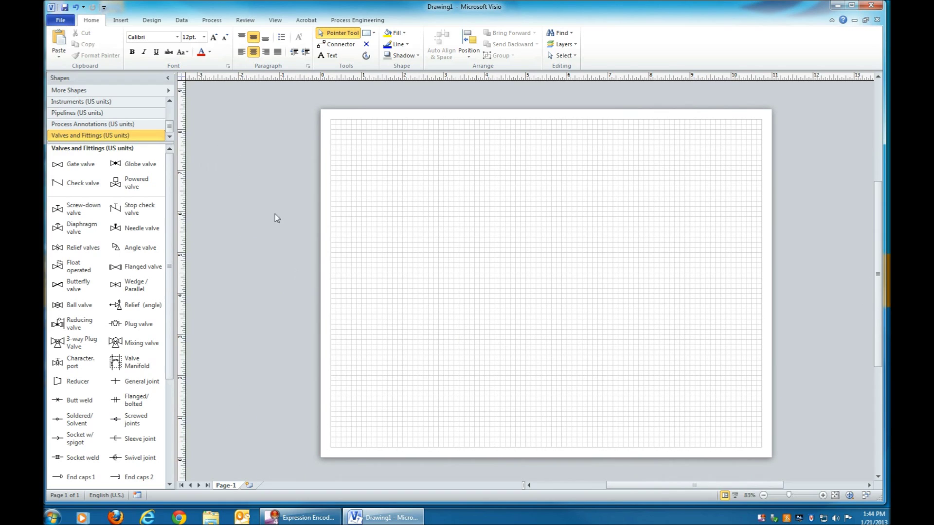
click(125, 125)
click(86, 113)
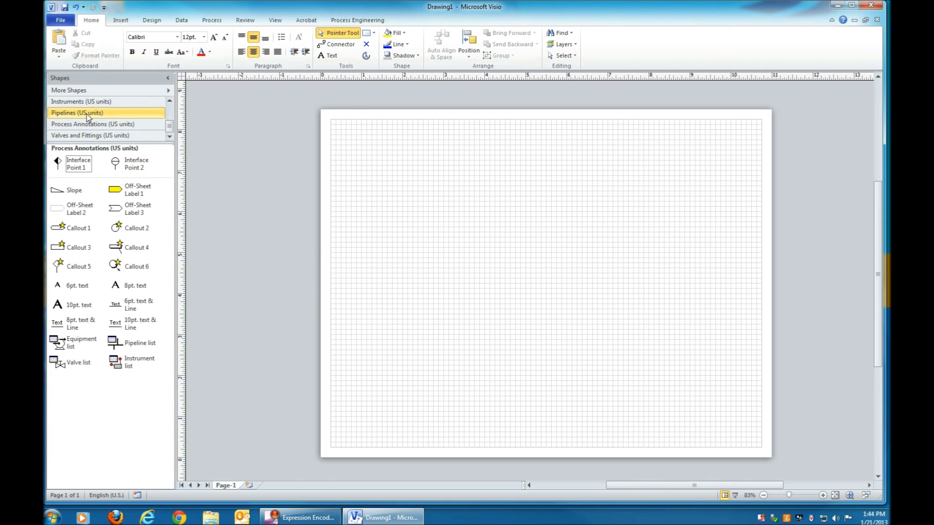
click(96, 103)
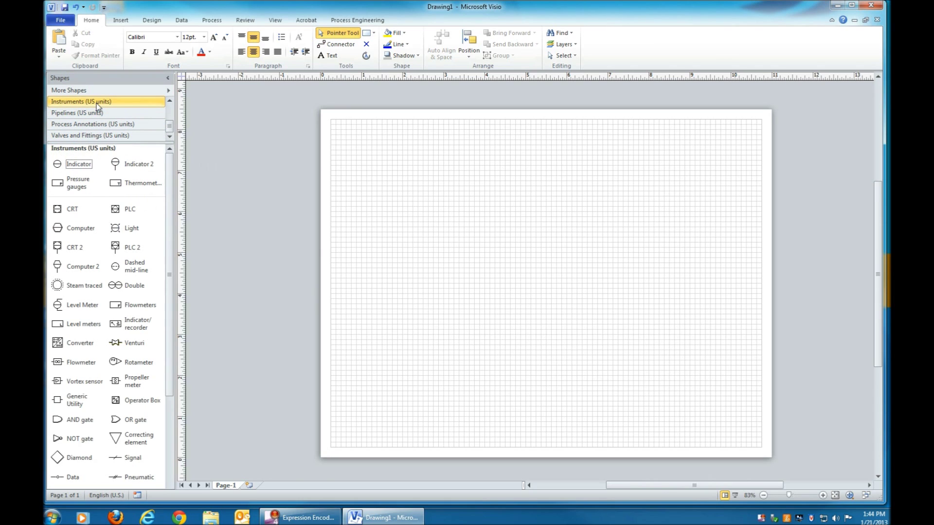
click(169, 90)
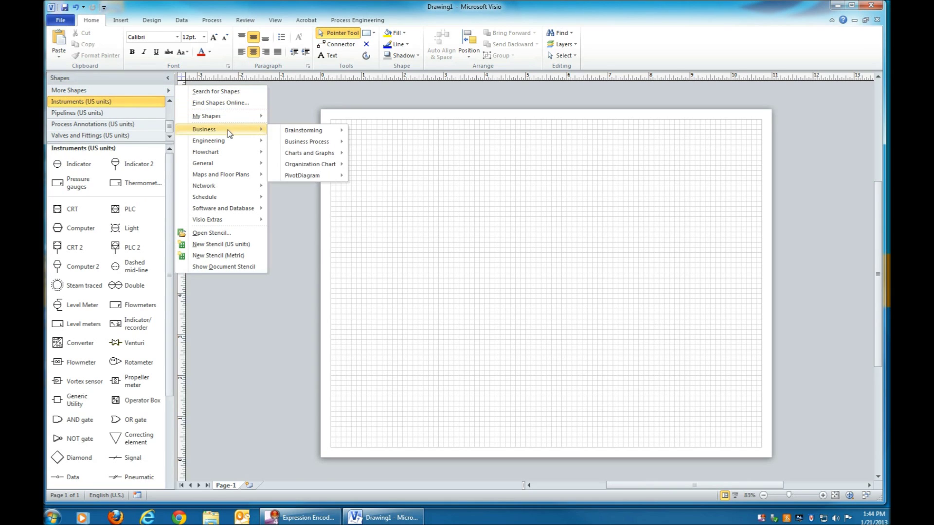
mouse_move(228, 142)
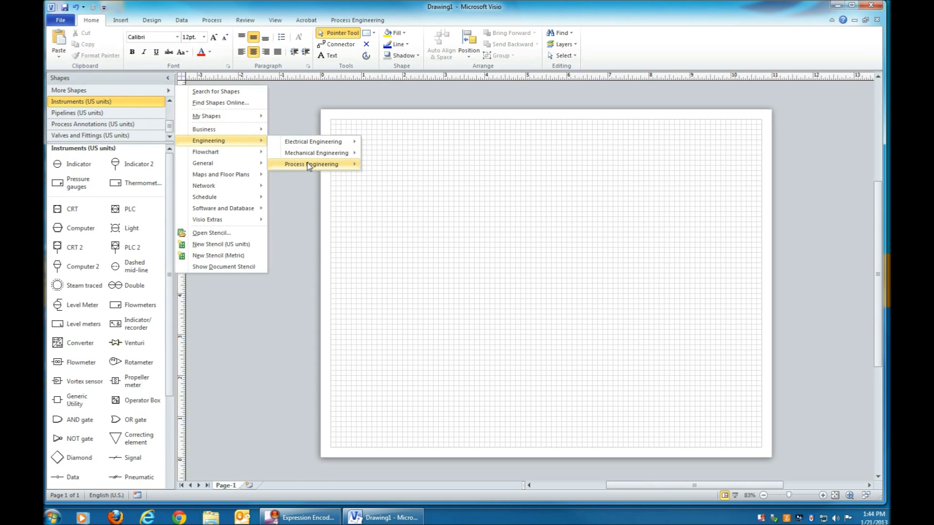
mouse_move(310, 165)
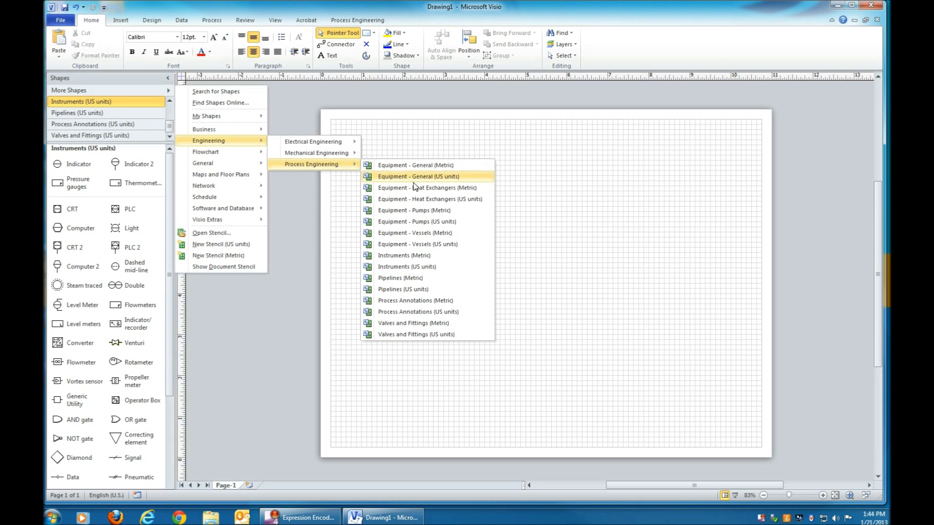
click(408, 244)
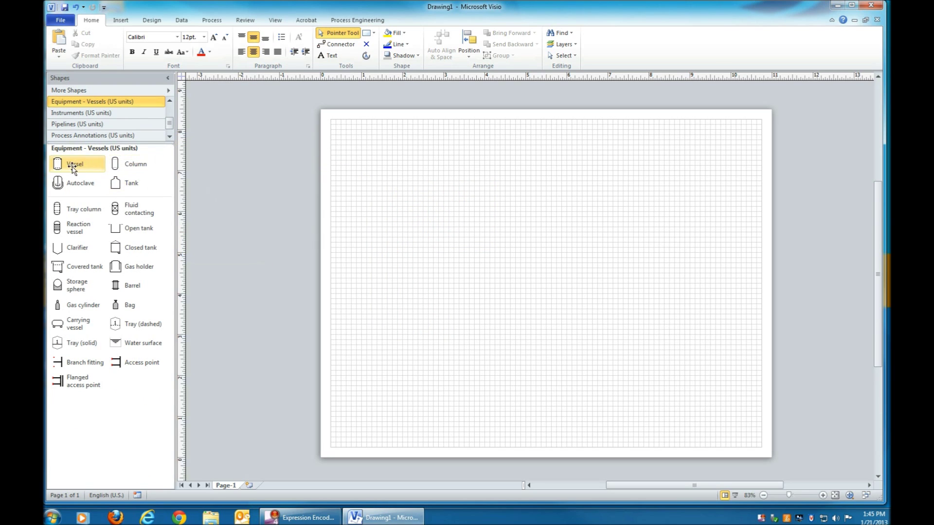
Step: Place a Vessel shape on the page and rename its E-1 tag to D-1
mouse_move(72, 167)
mouse_down()
mouse_move(312, 192)
mouse_move(440, 271)
mouse_move(485, 181)
mouse_up()
drag(465, 231, 458, 272)
key(Escape)
double_click(458, 272)
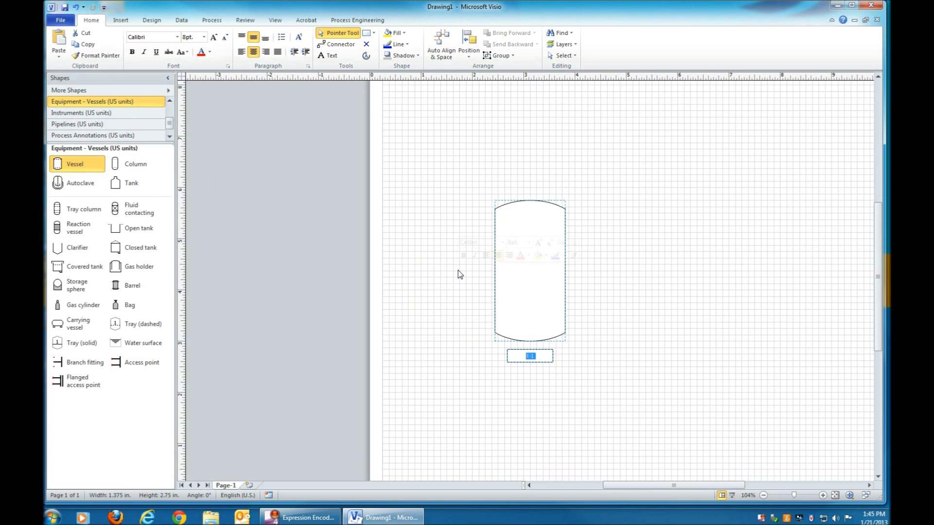
text(D)
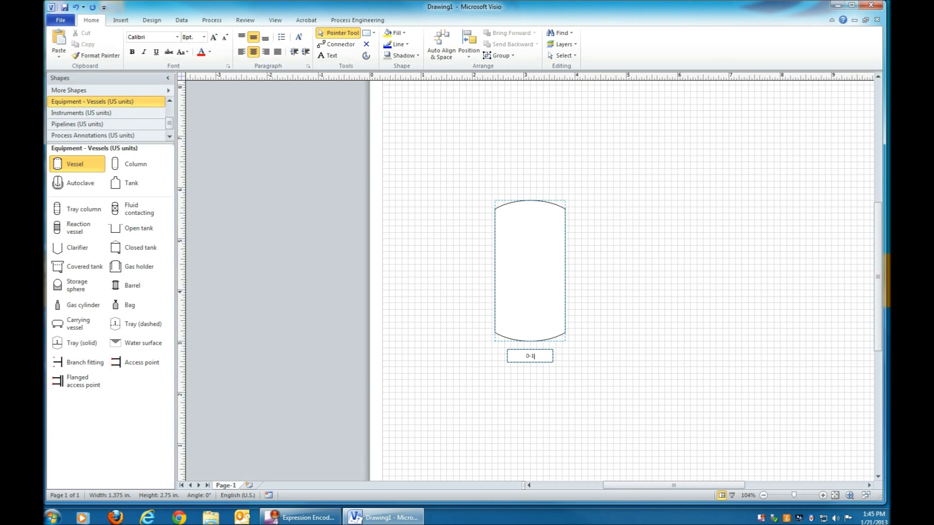
click(452, 269)
Step: Enlarge the vessel's D-1 tag text to 24 pt
click(444, 267)
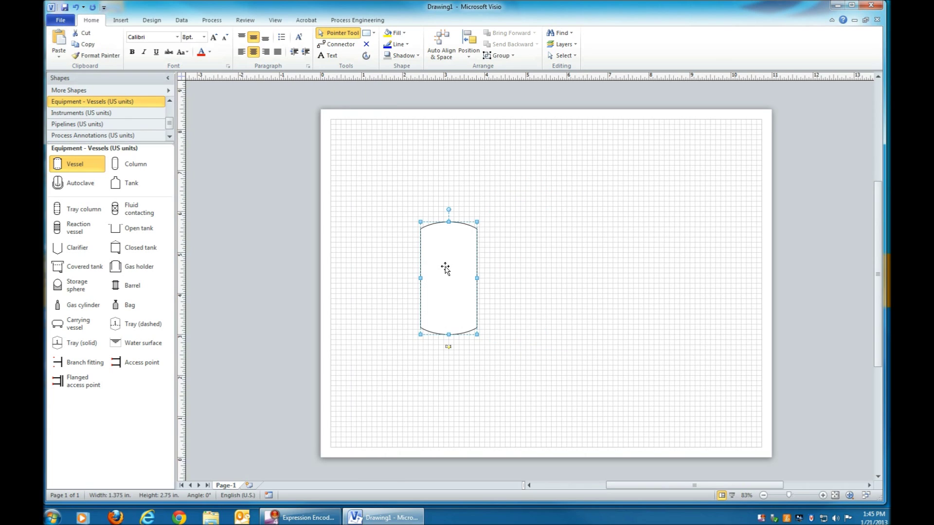
click(214, 39)
click(213, 39)
click(214, 39)
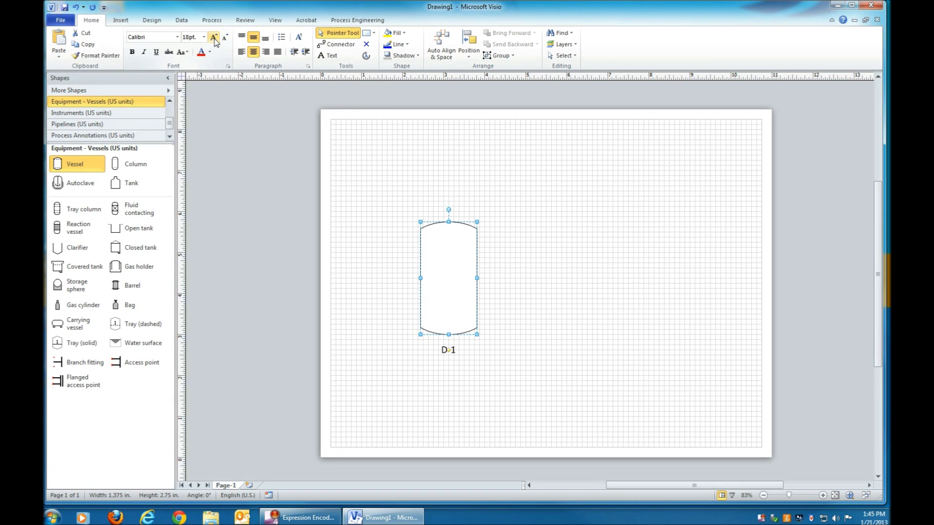
click(214, 39)
click(214, 39)
click(214, 39)
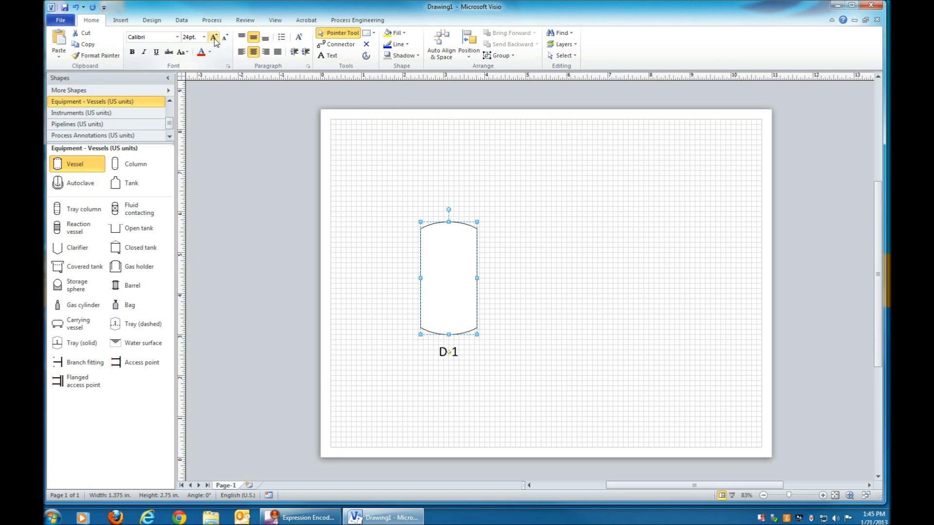
click(372, 235)
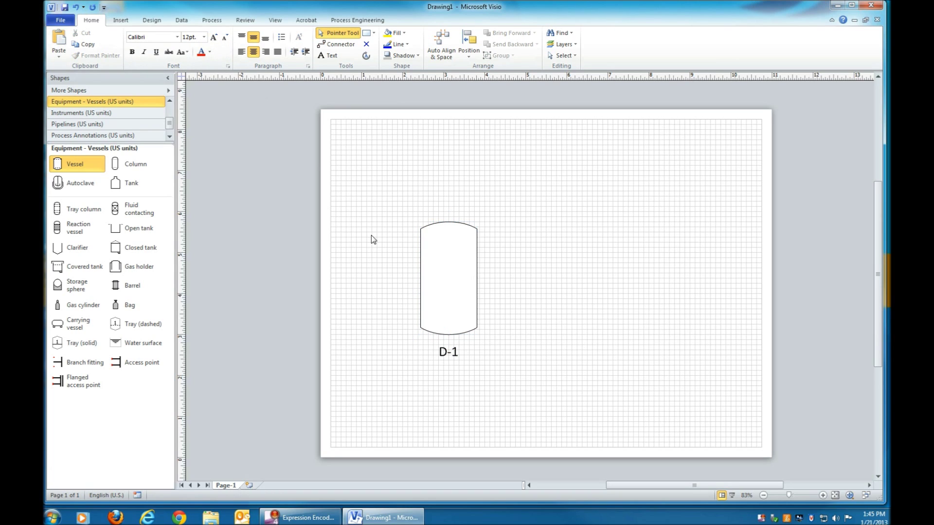
click(170, 92)
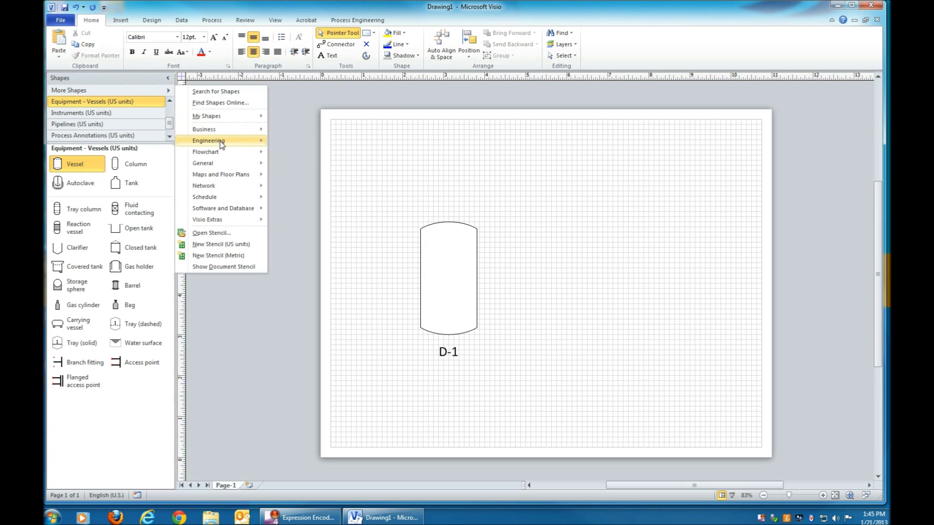
Step: Add the Equipment - Pumps (US units) stencil and place a Centrifugal pump below right of D-1
mouse_move(229, 141)
mouse_move(313, 165)
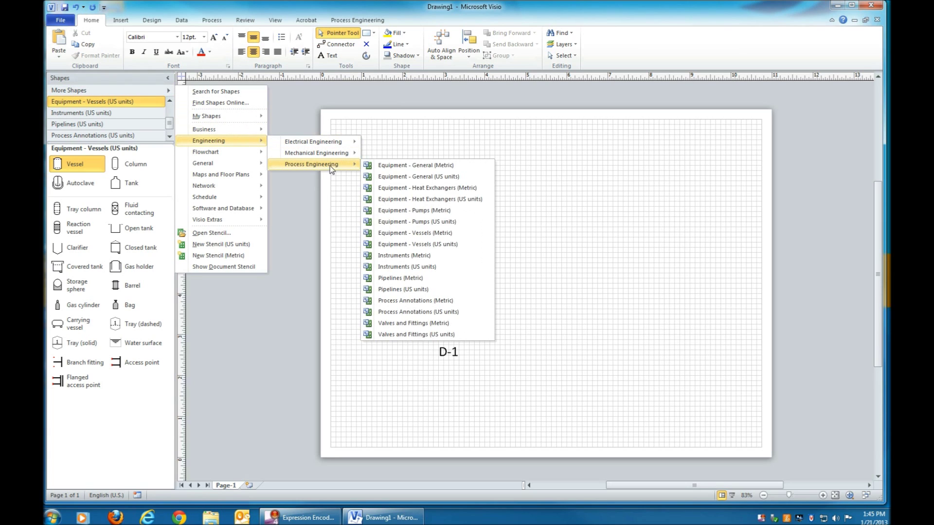
click(410, 221)
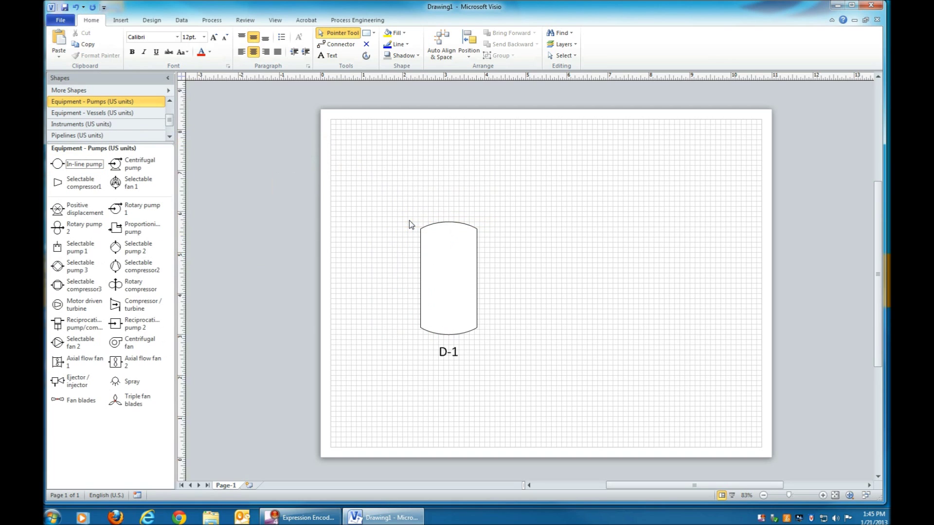
drag(120, 164, 622, 376)
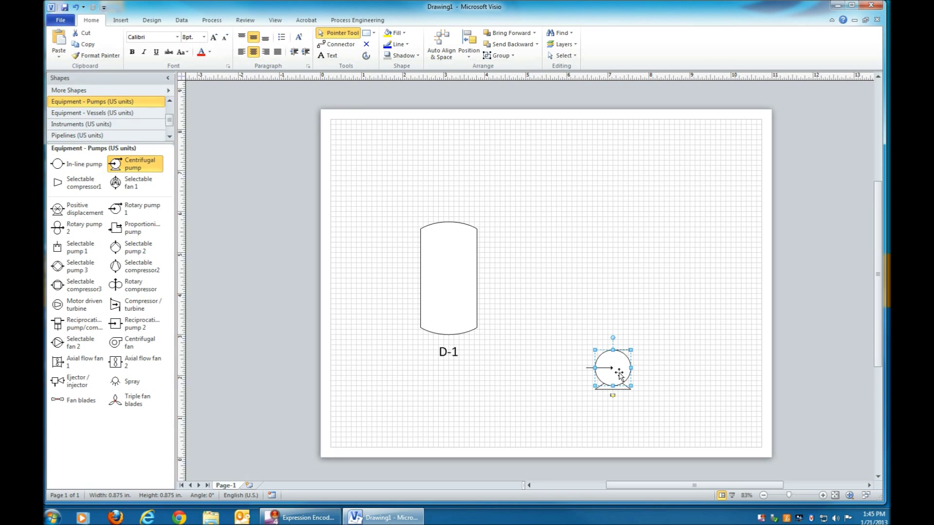
Step: Enlarge the pump's tag text and rename it from E-2 to P-1
click(214, 38)
click(215, 38)
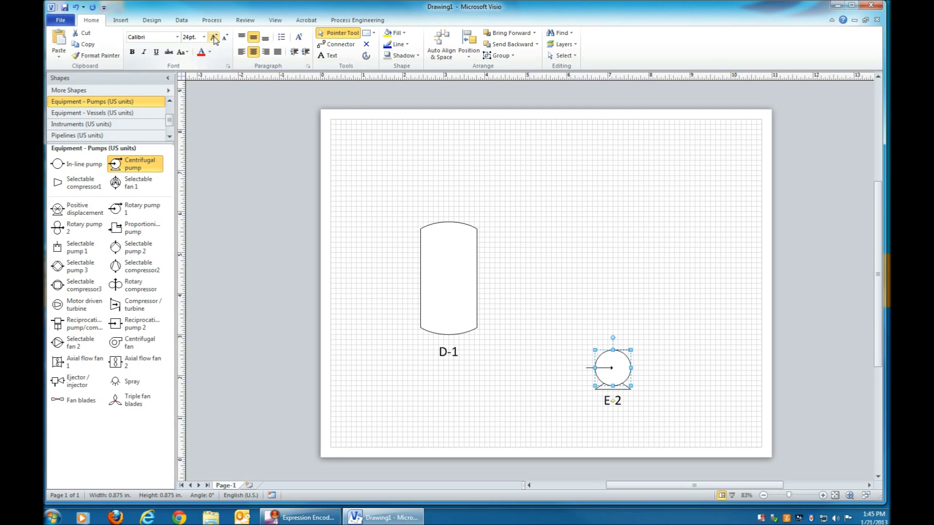
double_click(624, 372)
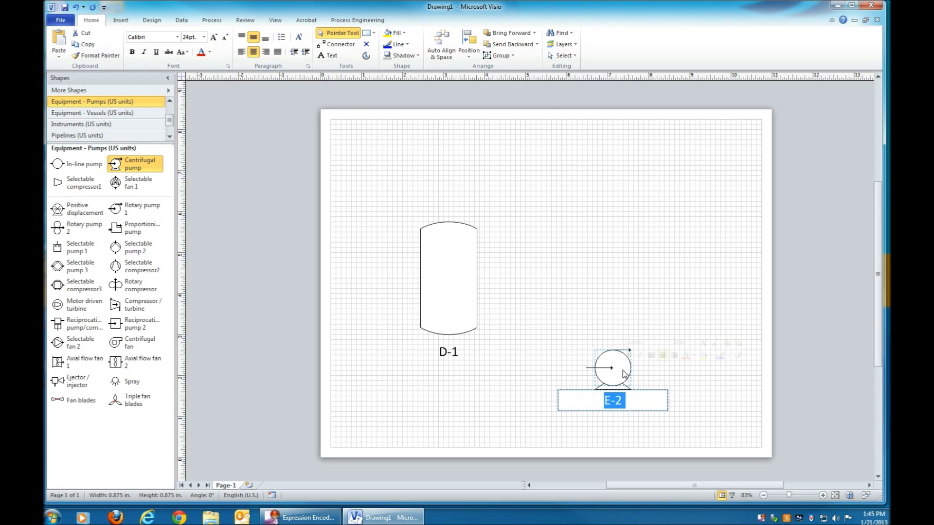
text(P-1)
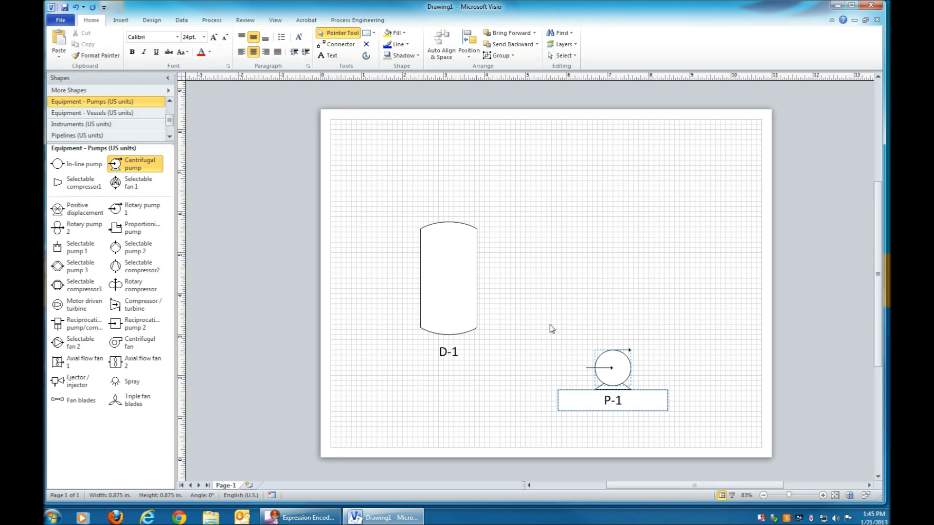
click(550, 314)
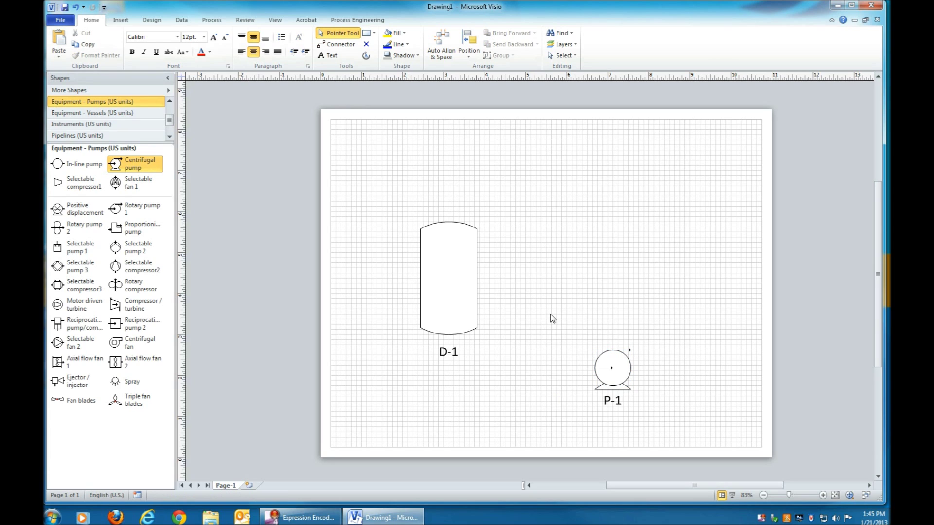
click(79, 136)
Step: Place a Major PipelineR below D-1 and move the D-1 tag inside the vessel
drag(73, 164, 429, 329)
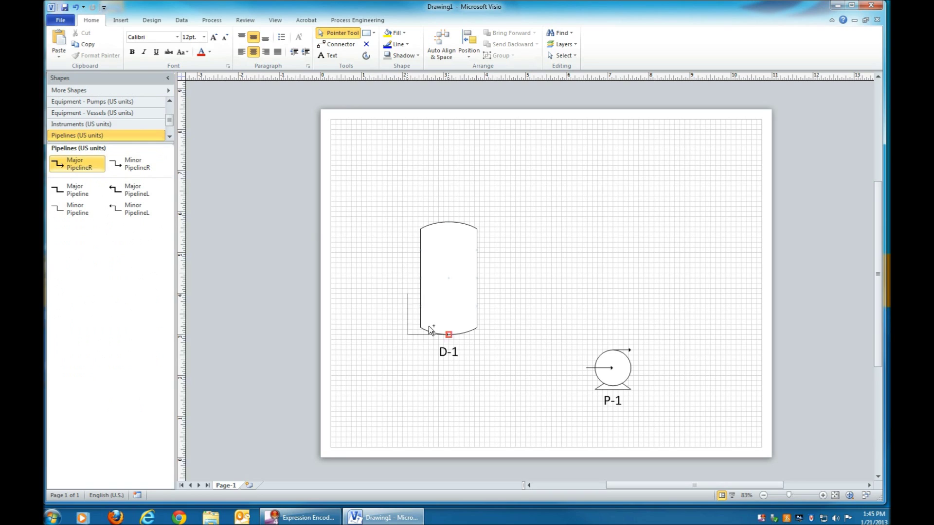
drag(471, 392, 472, 394)
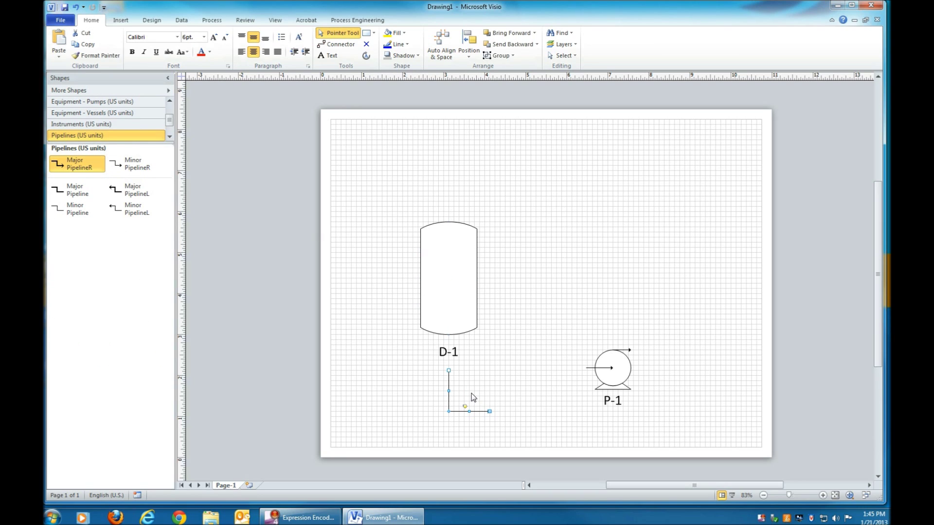
click(448, 358)
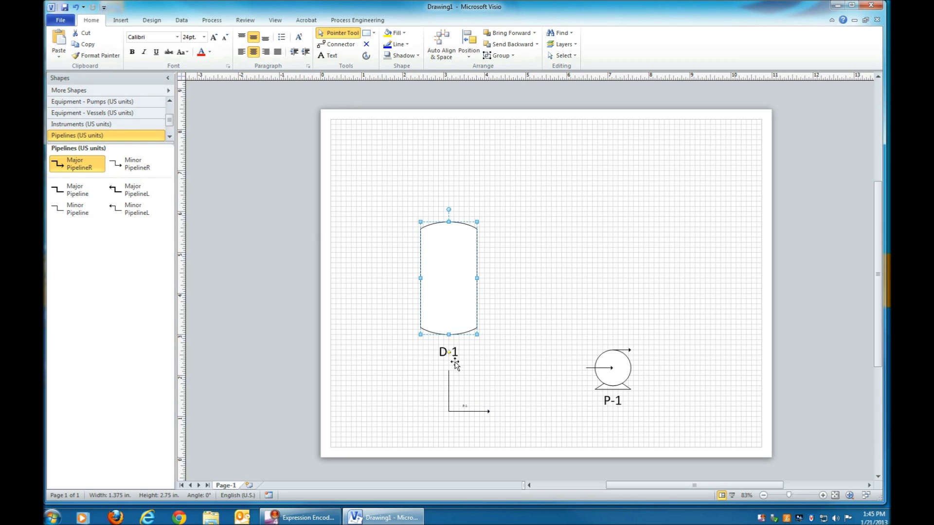
drag(448, 351, 448, 278)
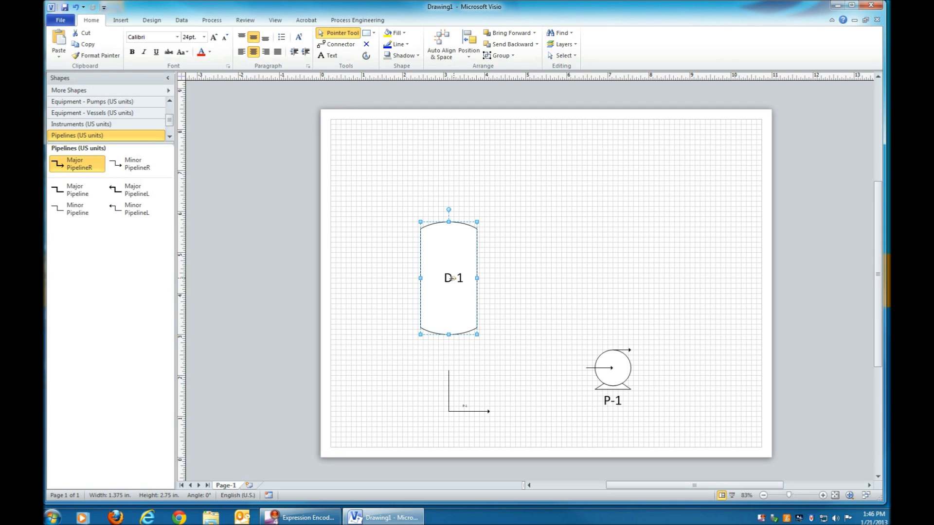
Step: Connect the pipeline's top end to D-1's bottom and its other end to P-1's inlet
click(448, 392)
drag(449, 370, 449, 335)
drag(489, 412, 586, 368)
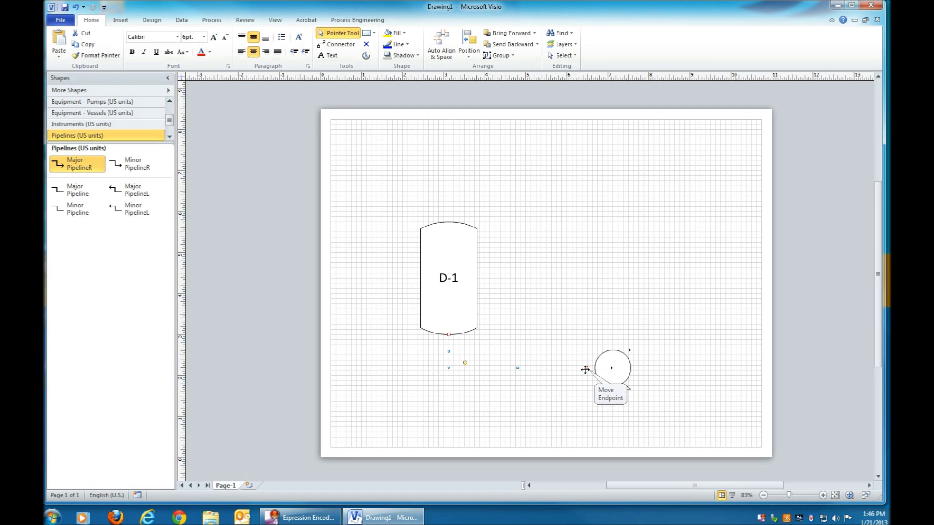
Step: Thicken the D-1 to P-1 pipeline's line weight to 3 pt and enlarge its tag text
click(409, 44)
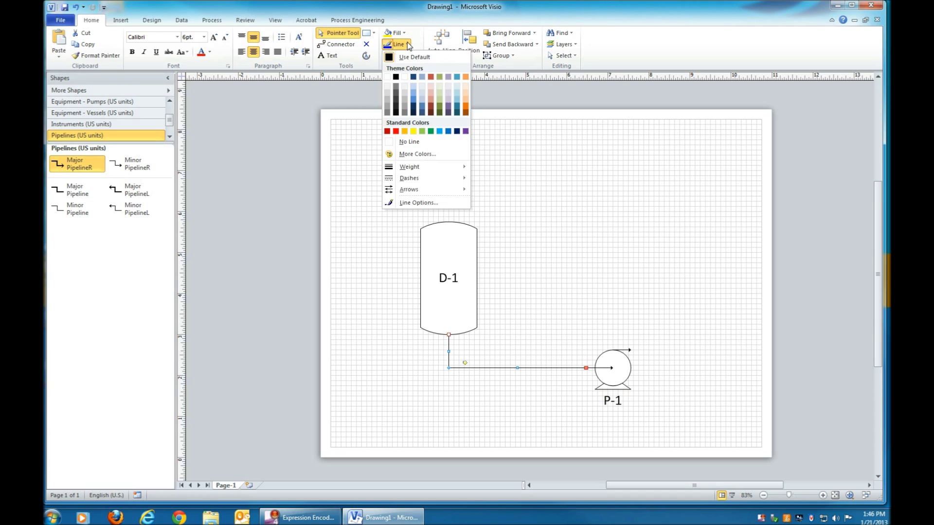
mouse_move(435, 169)
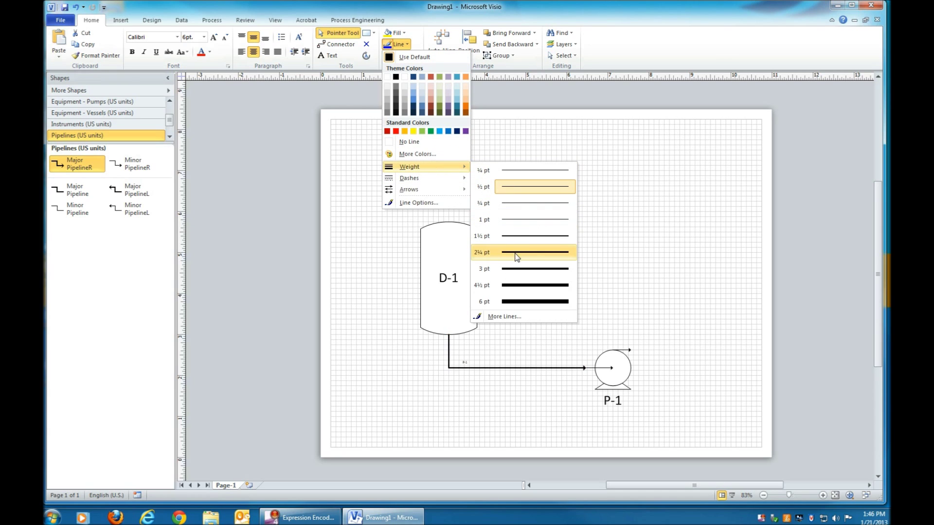
click(516, 270)
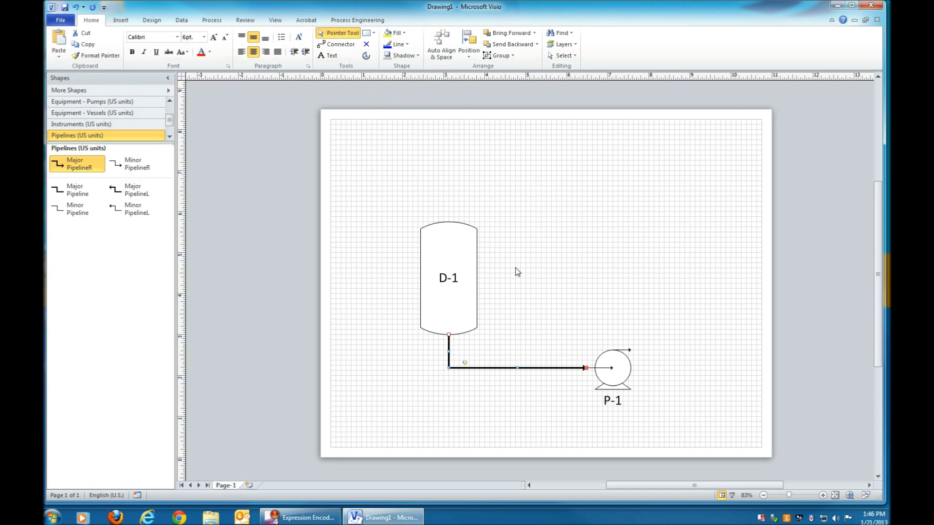
click(215, 39)
click(215, 39)
click(214, 39)
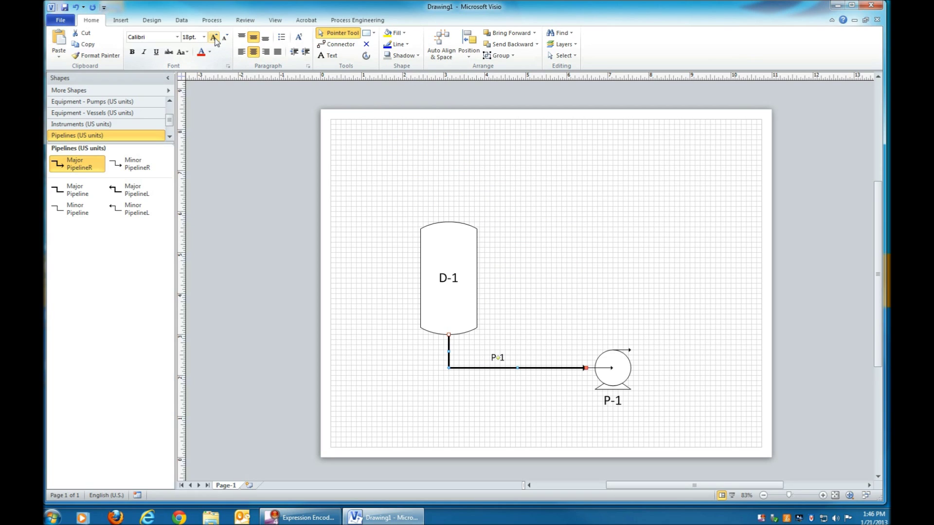
click(215, 39)
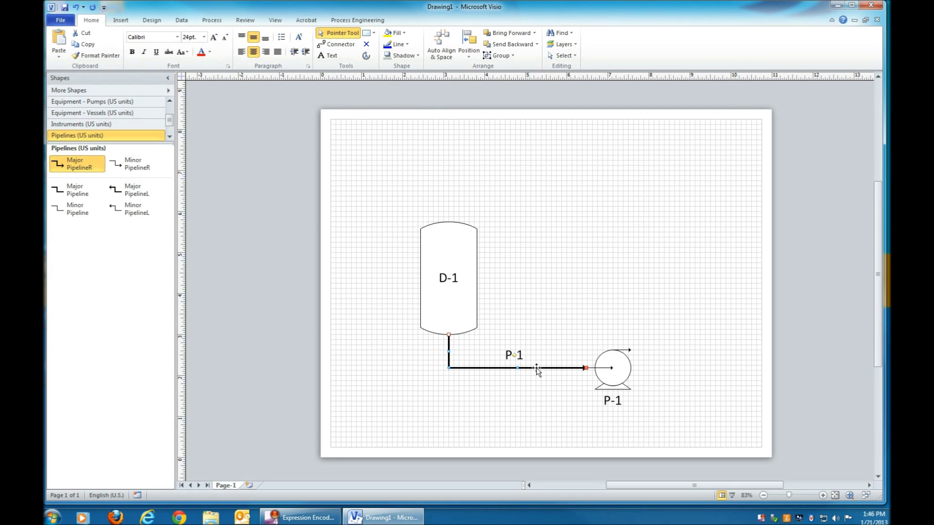
Step: Clear the pipeline's P-1 tag text so it shows no label
double_click(512, 355)
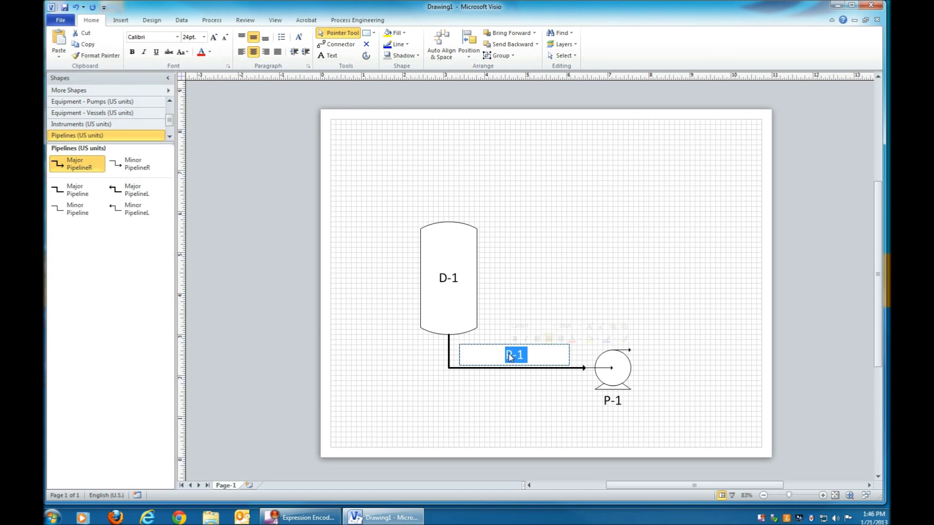
key(BackSpace)
click(521, 316)
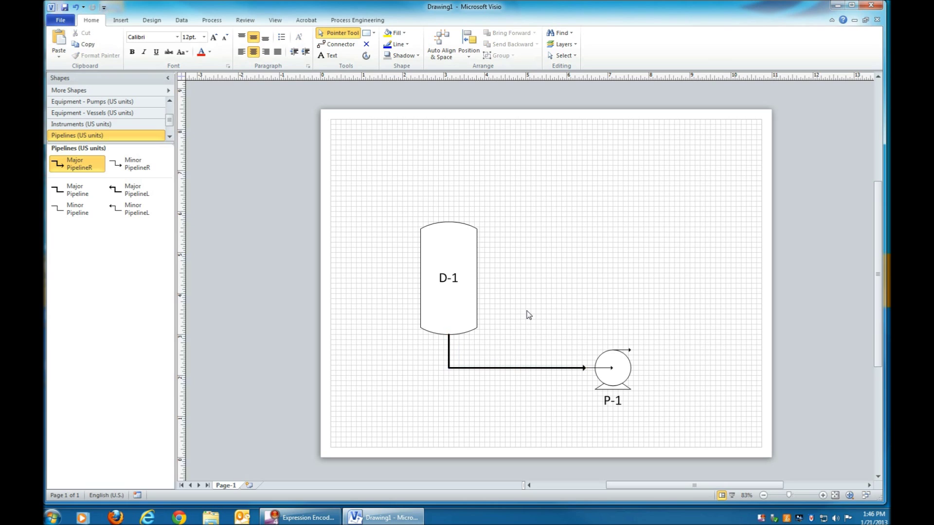
click(510, 368)
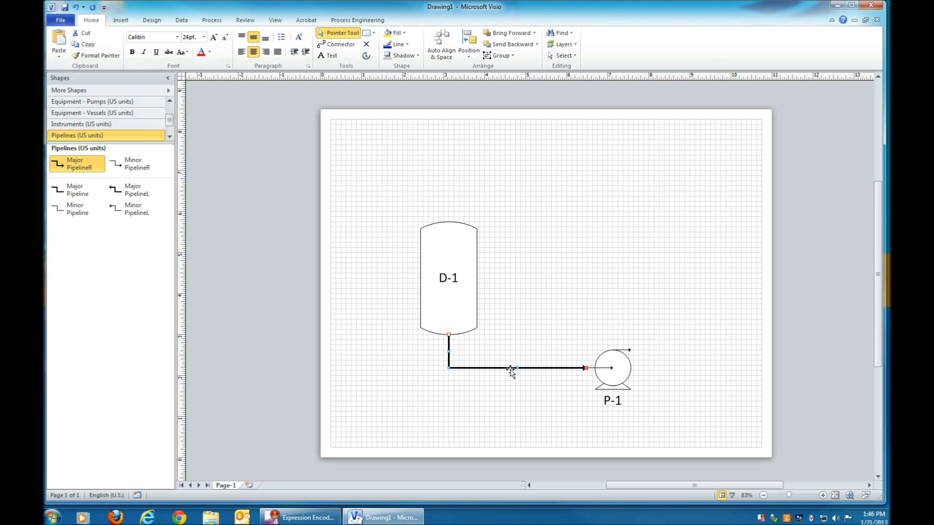
right_click(510, 369)
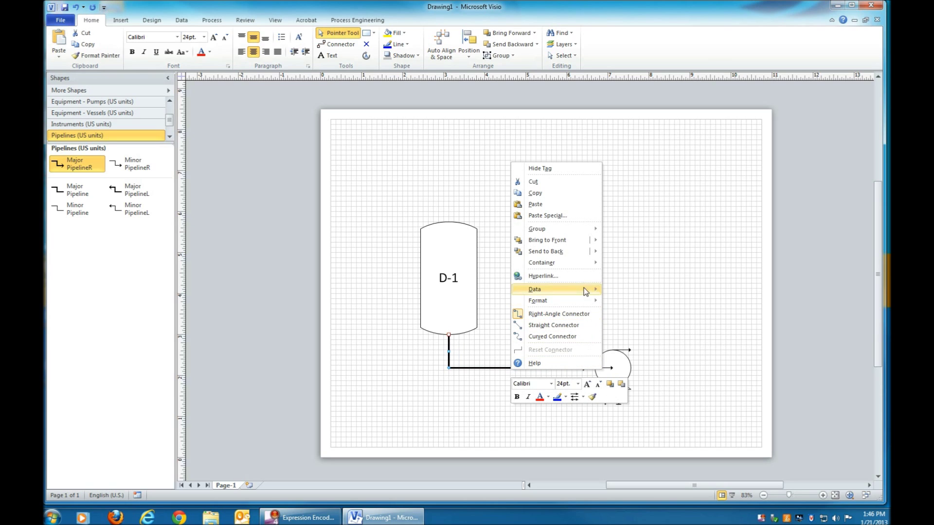
Step: Paste a copy of the pipeline and attach it to D-1's left side as an inlet running left
click(543, 194)
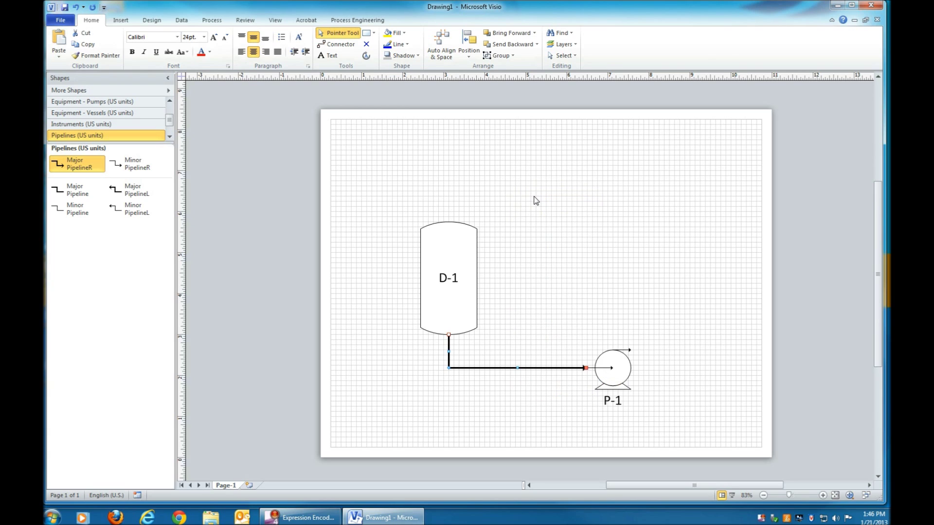
click(535, 201)
right_click(534, 196)
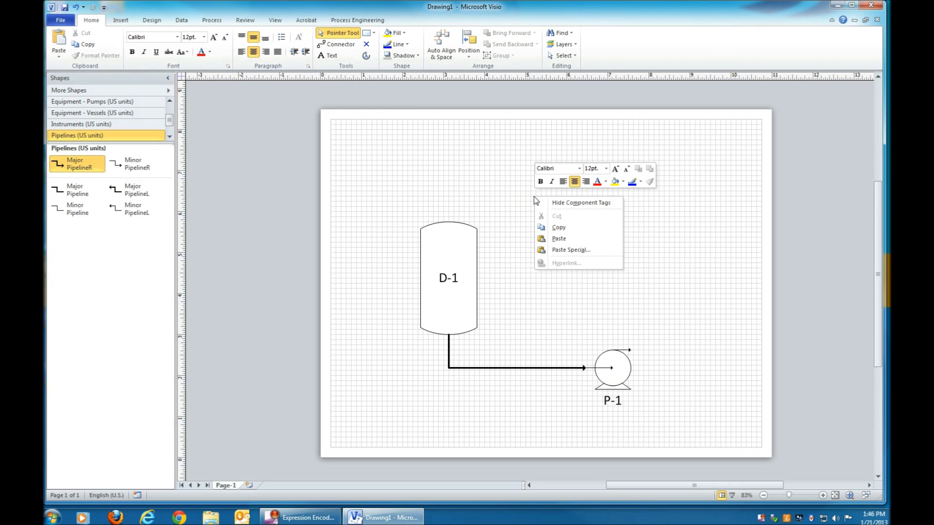
click(559, 238)
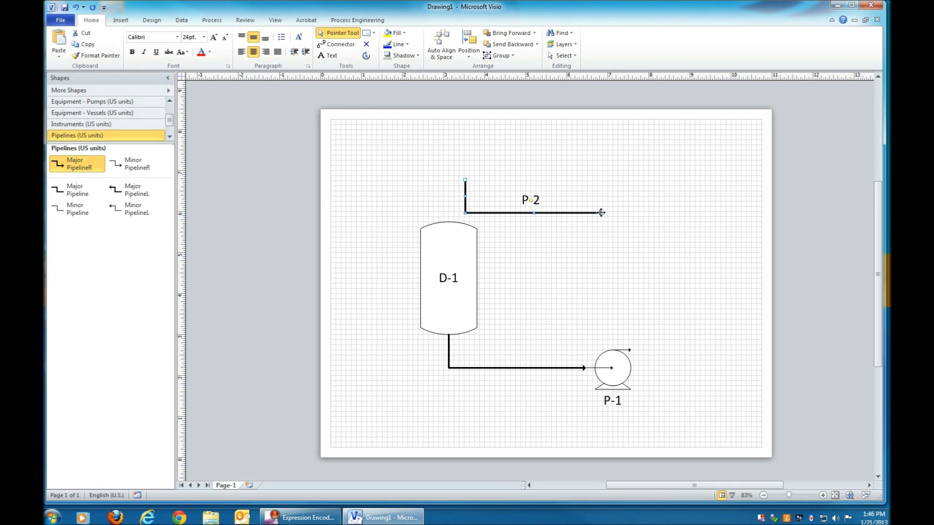
mouse_move(601, 213)
mouse_down()
mouse_move(500, 267)
mouse_move(419, 278)
mouse_up()
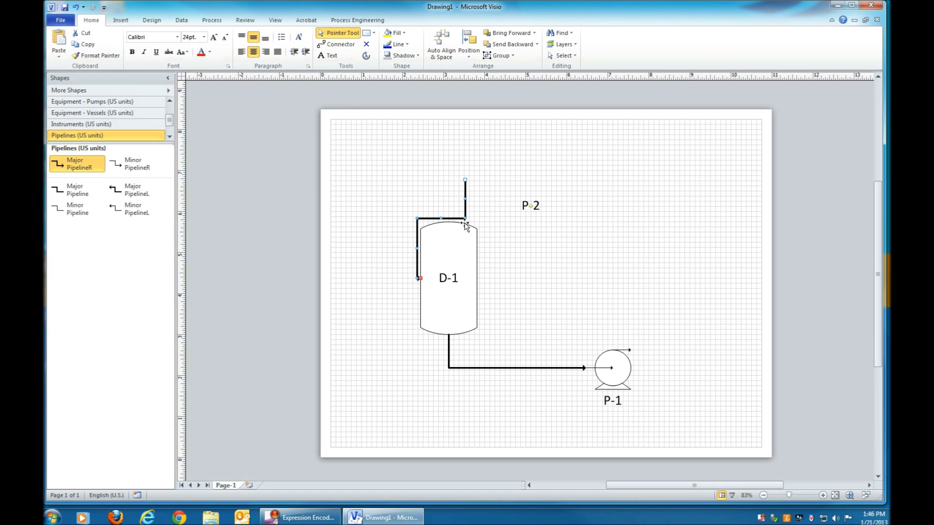
drag(465, 180, 342, 278)
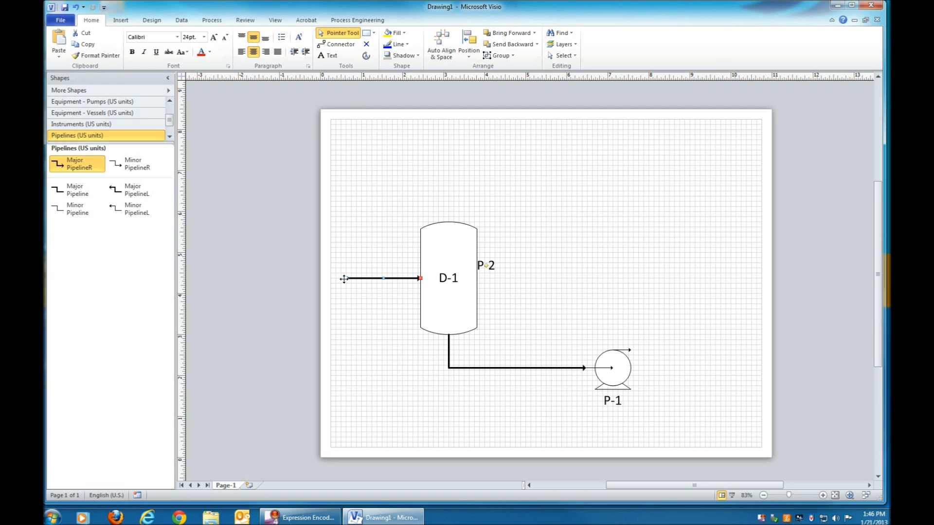
Step: Move the inlet's P-2 label above the pipe and rename it Feed
drag(486, 265, 442, 262)
drag(363, 267, 376, 267)
double_click(394, 279)
text(Feed)
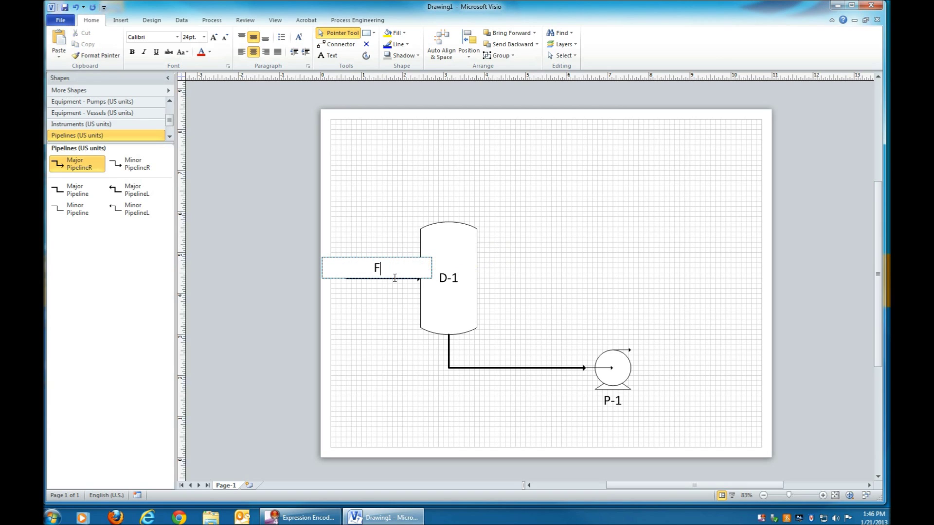
click(378, 209)
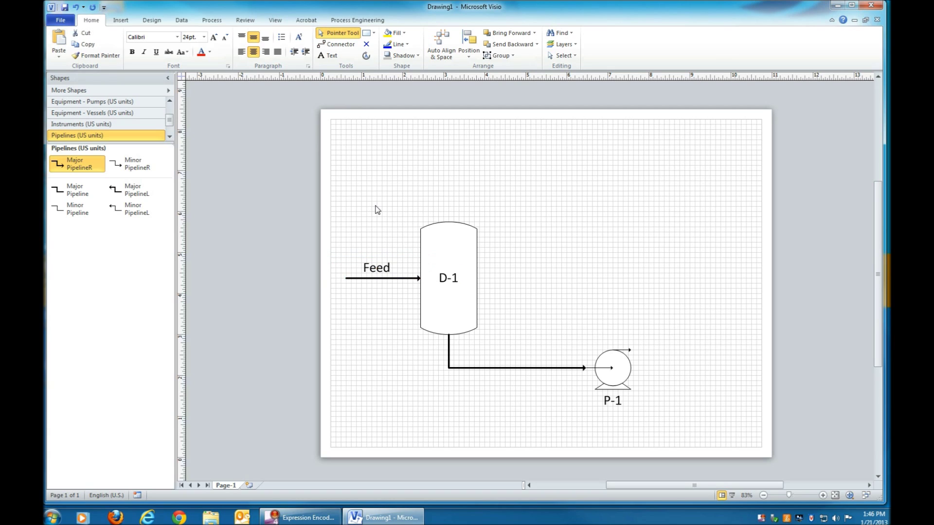
click(394, 279)
right_click(407, 278)
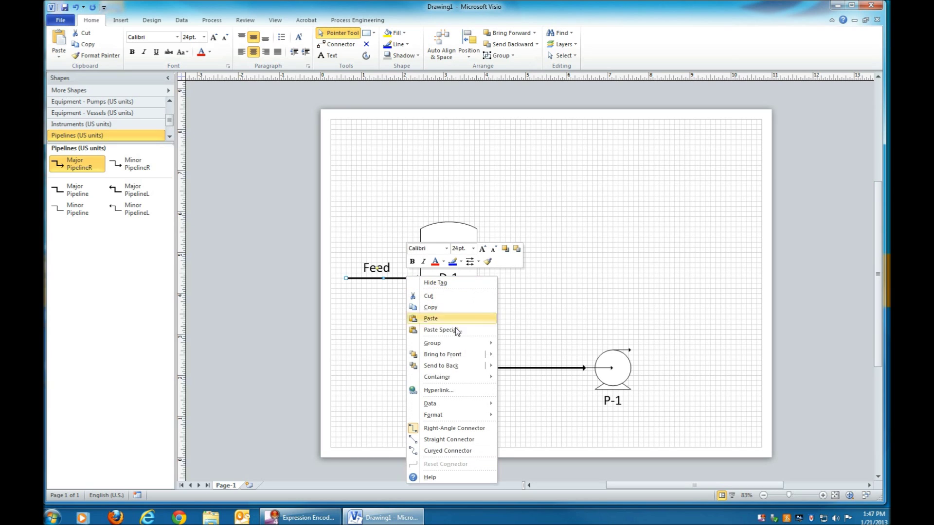
Step: Paste a pipeline copy as a vertical riser from D-1's top, labelled 'To Compressor' on two lines
click(434, 307)
right_click(527, 178)
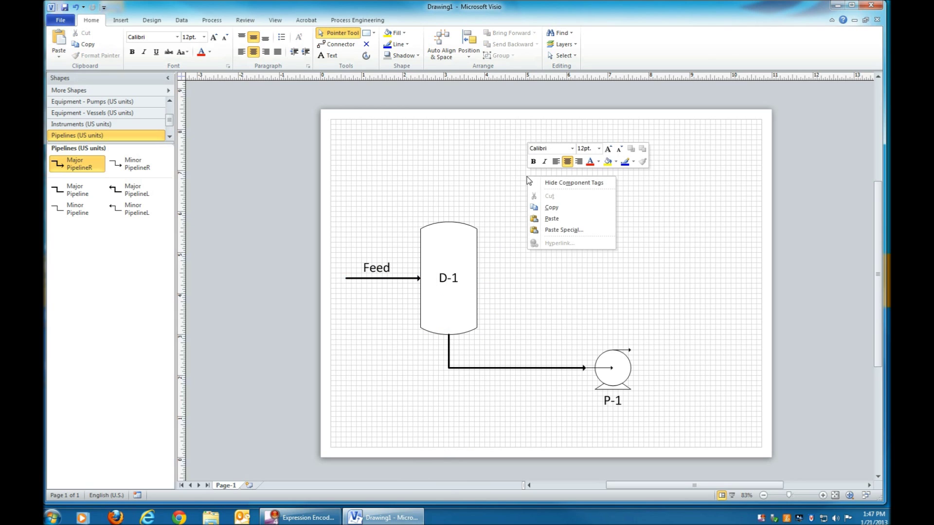
click(552, 218)
drag(494, 184, 448, 221)
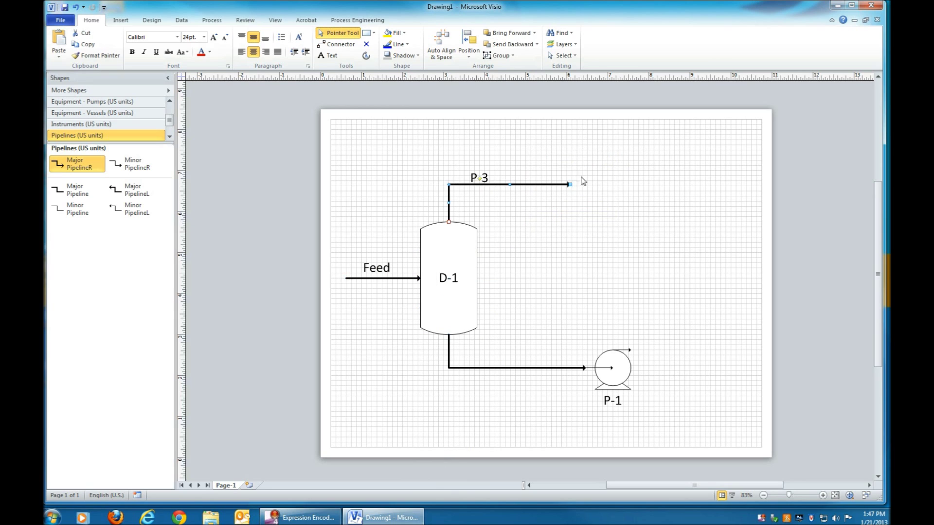
drag(445, 174, 447, 153)
double_click(450, 187)
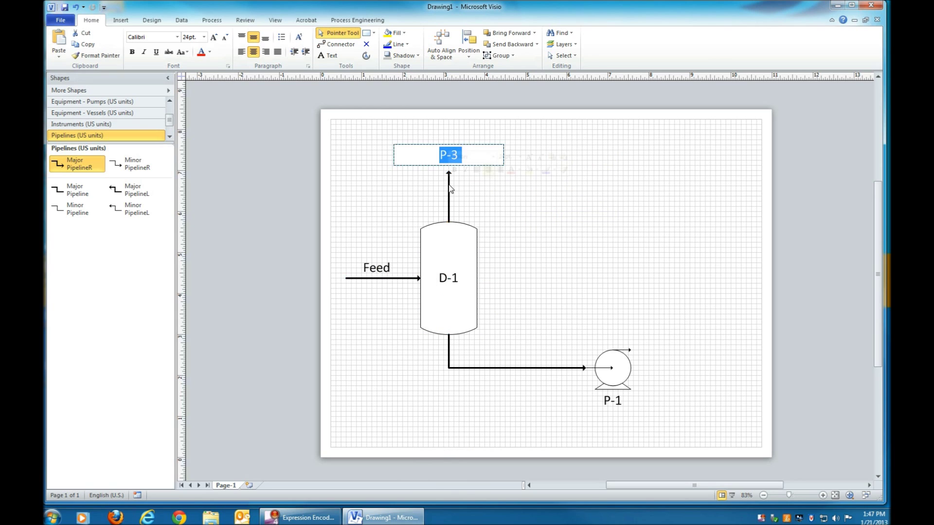
text(To)
key(Return)
text(Compressor)
click(563, 167)
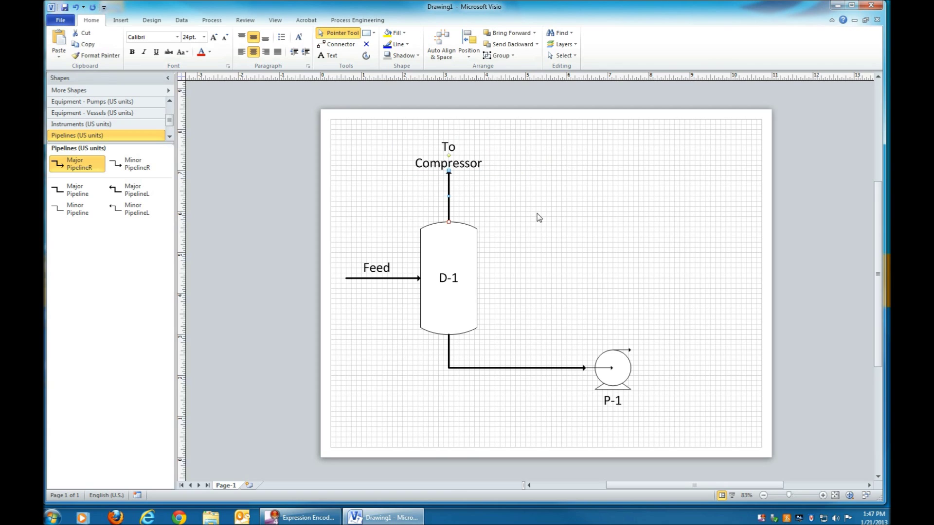
Step: Paste another pipeline on P-1's outlet running right, labelled 'To Light Ends'
key(ctrl+v)
drag(461, 204, 630, 351)
drag(688, 297, 711, 350)
double_click(681, 352)
text(To Light Ends)
click(680, 295)
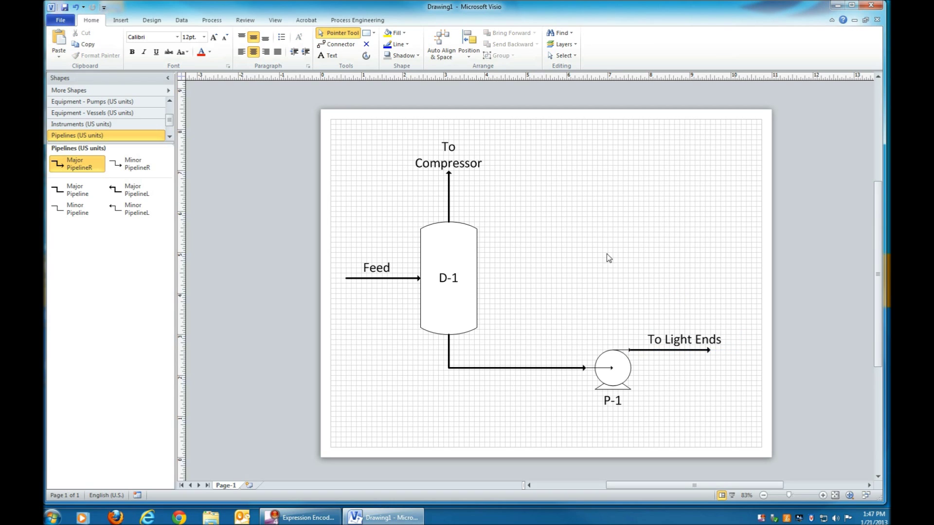
click(324, 56)
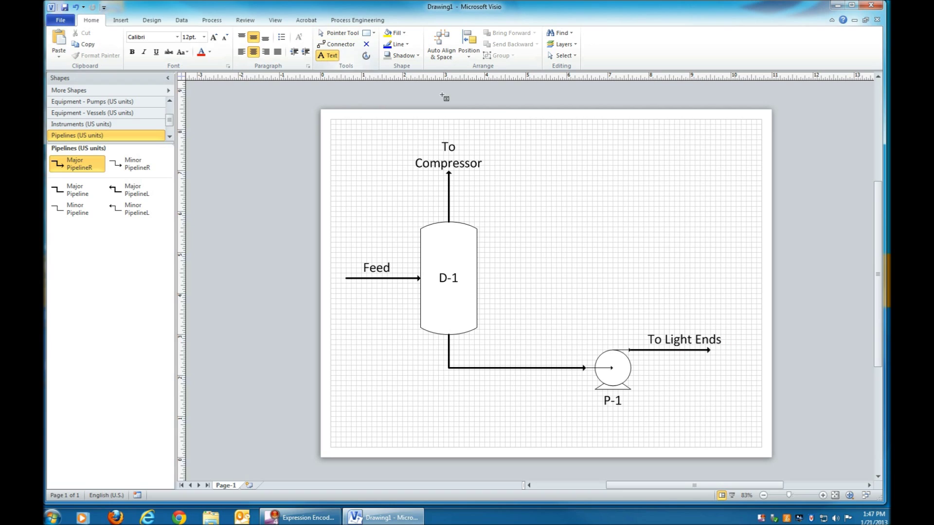
Step: Add a text box near the page top reading 'PPT 130, Process Diagrams for Process Technology'
click(566, 124)
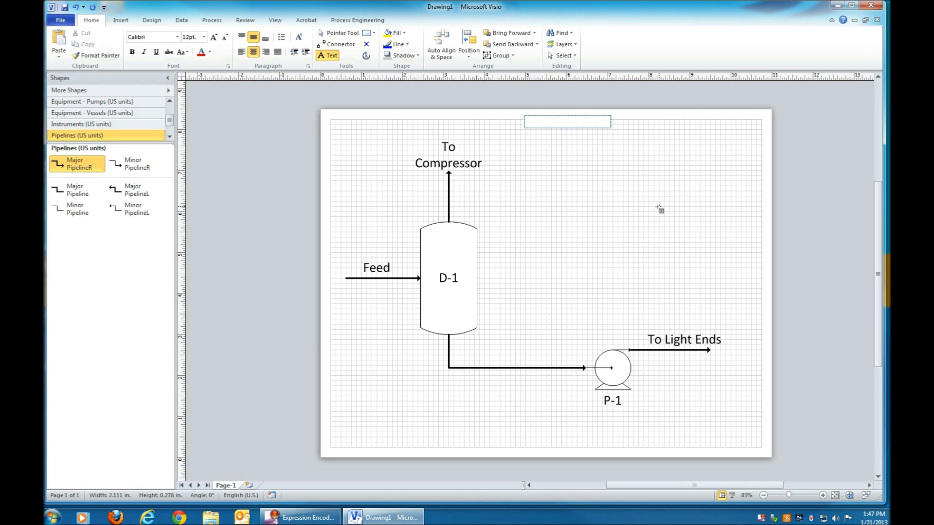
text(PPT 130)
text(, Process Diagrams for Proce)
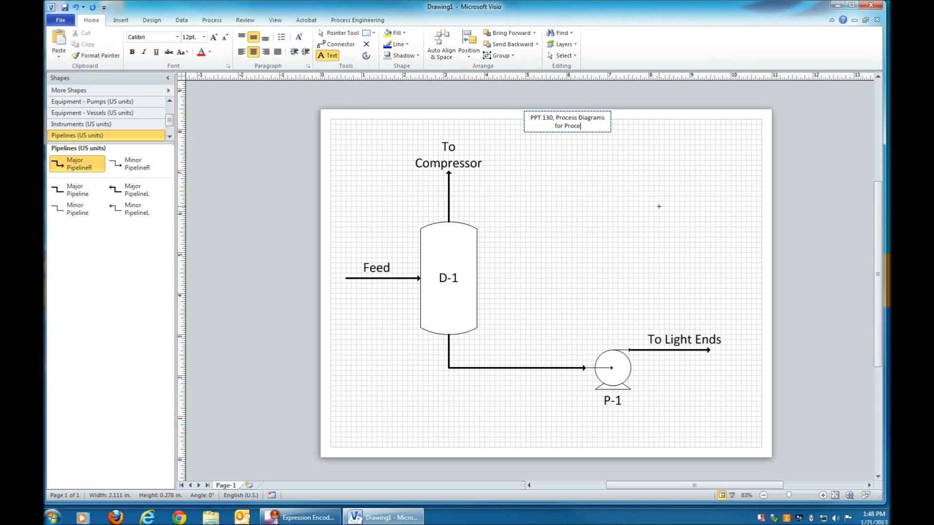
text(ss Technology)
click(340, 34)
Step: Widen the title box onto one line and enlarge its text to 18pt
drag(609, 127, 763, 139)
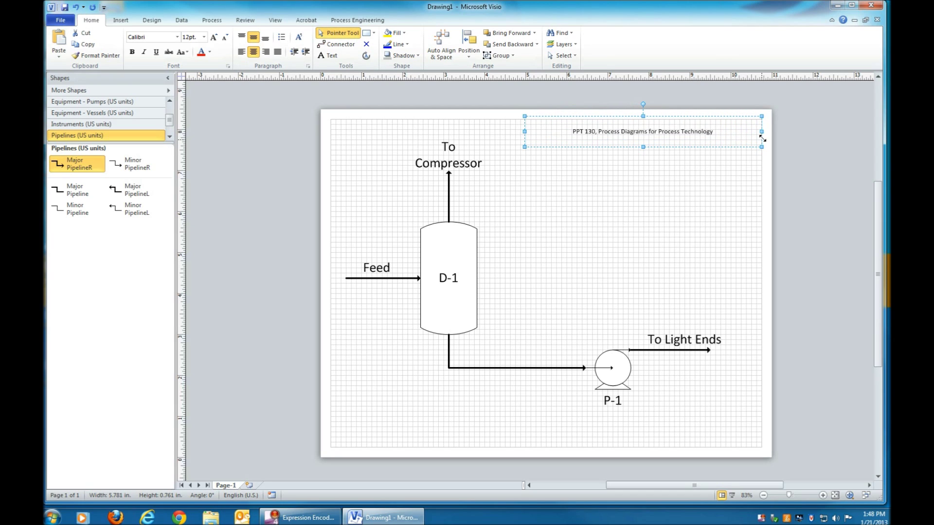
click(624, 156)
click(622, 137)
click(215, 37)
click(215, 37)
click(215, 38)
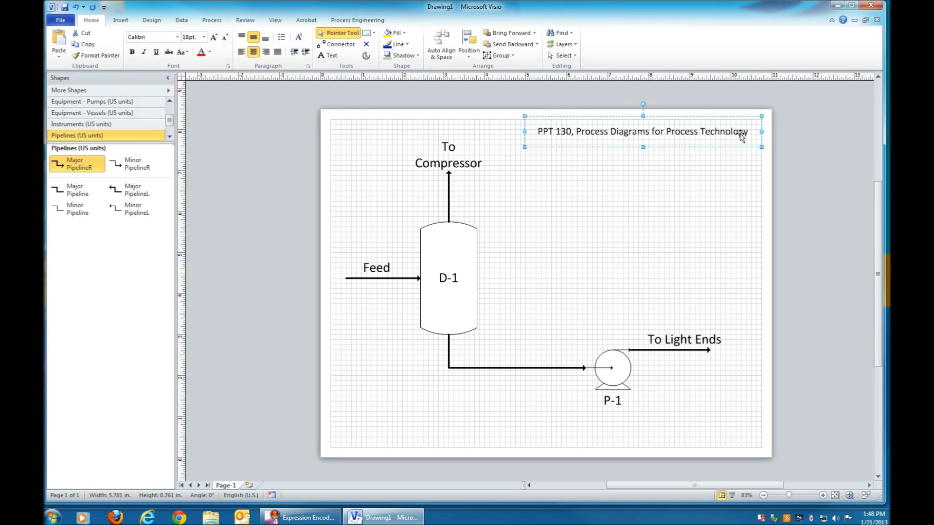
Step: Reselect the title box and bring up its context menu
key(Escape)
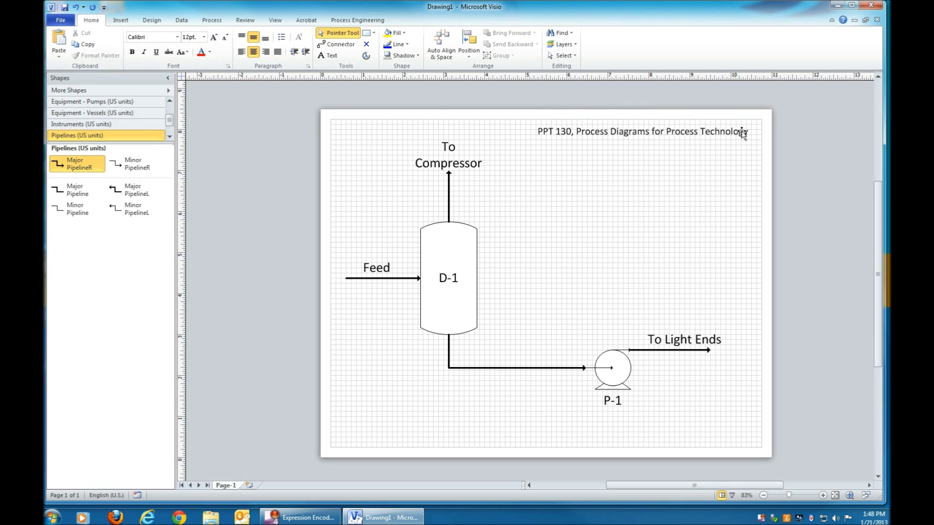
click(748, 135)
key(Escape)
click(747, 135)
right_click(712, 135)
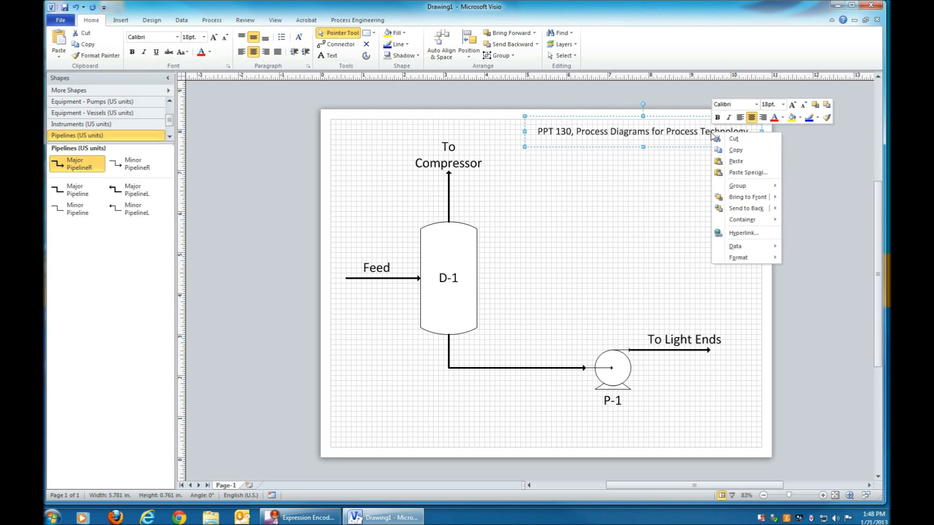
Step: Add a second title line with the author's name and January 21, 2013
double_click(712, 135)
key(End)
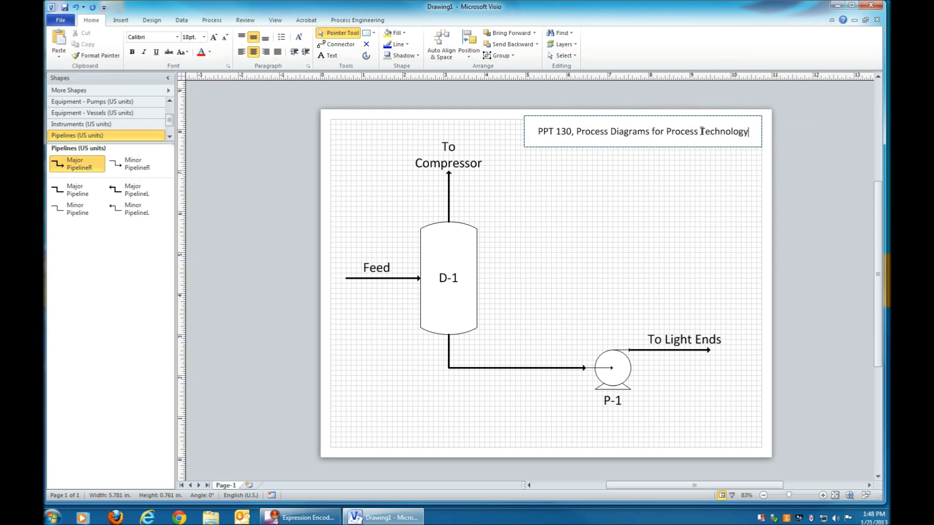
key(Return)
text(Andy Sullivan, Januar)
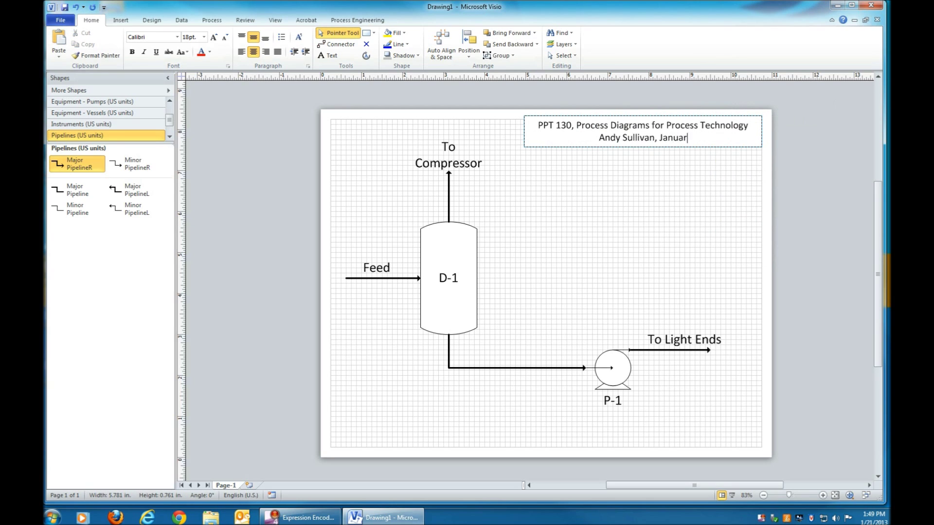
text(y 21, 2013)
key(ctrl+Left)
key(ctrl+Left)
key(ctrl+Left)
key(ctrl+Left)
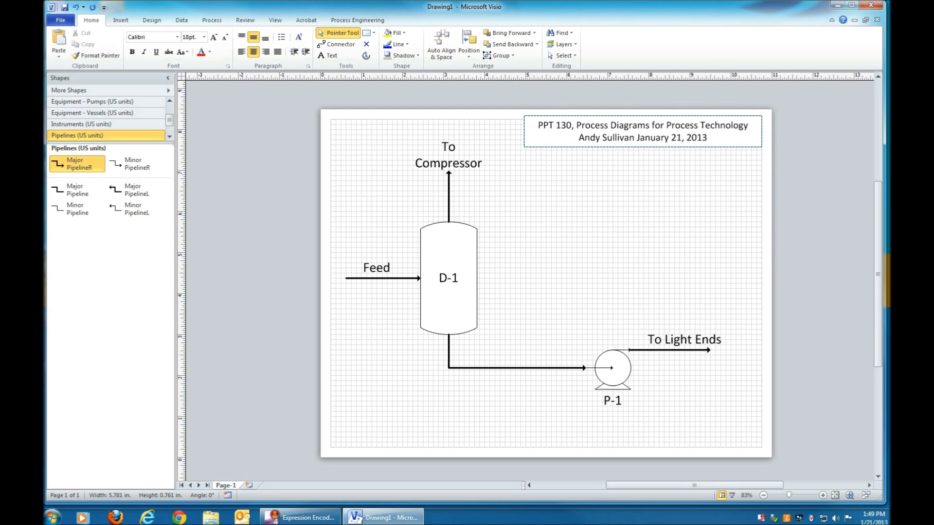
key(BackSpace)
key(BackSpace)
text(-)
Step: Left-align the title text, push the date right, then lower and narrow the box
click(241, 52)
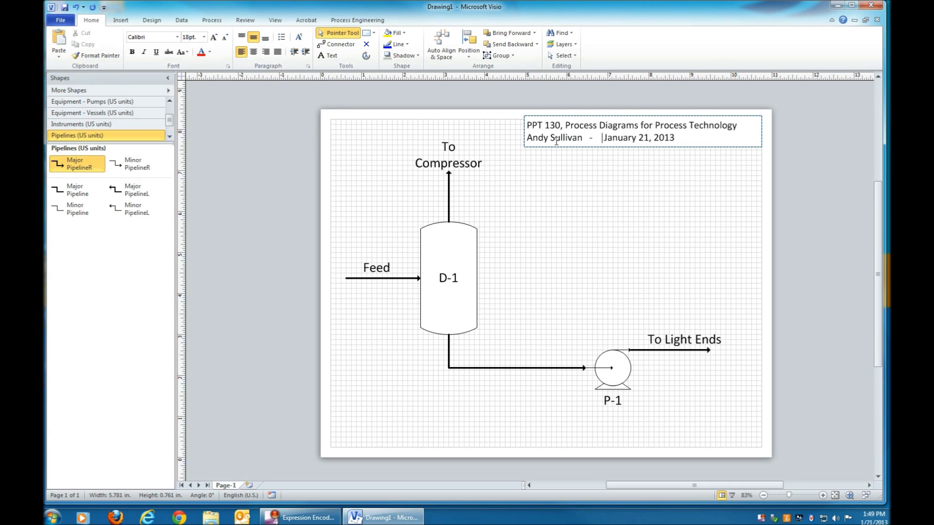
key(BackSpace)
key(BackSpace)
key(BackSpace)
key(BackSpace)
key(BackSpace)
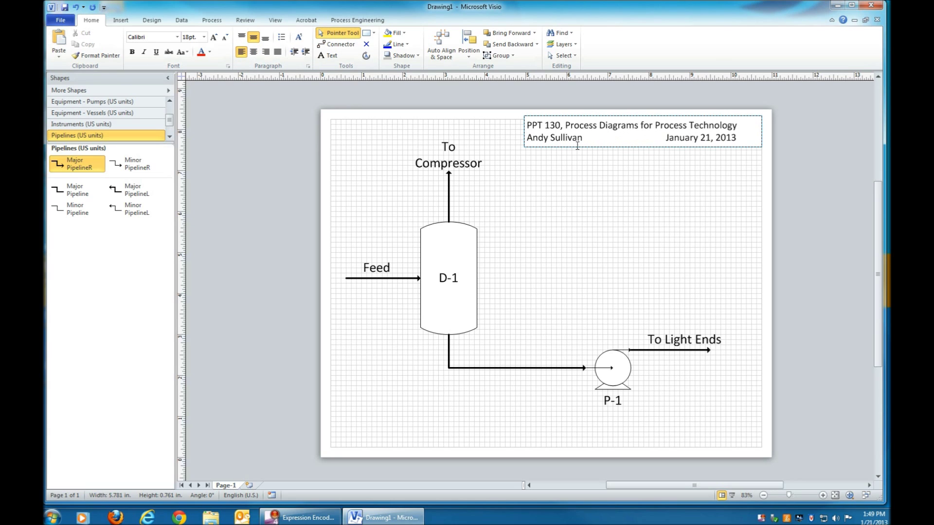
key(End)
key(Escape)
drag(729, 144, 727, 153)
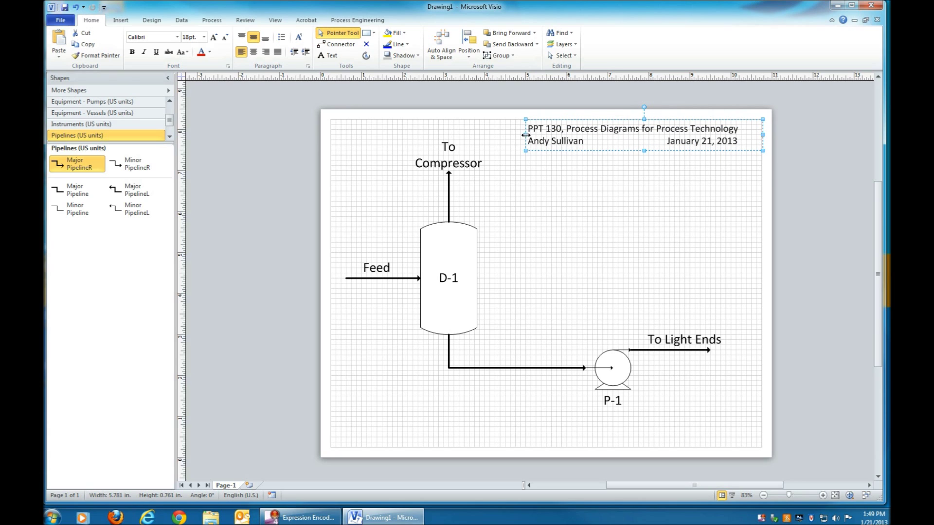
drag(526, 135, 540, 134)
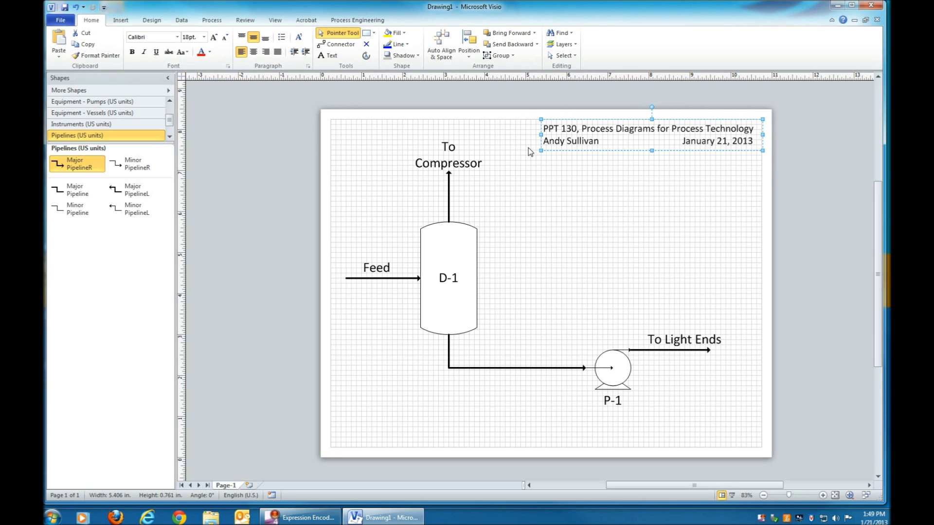
click(529, 154)
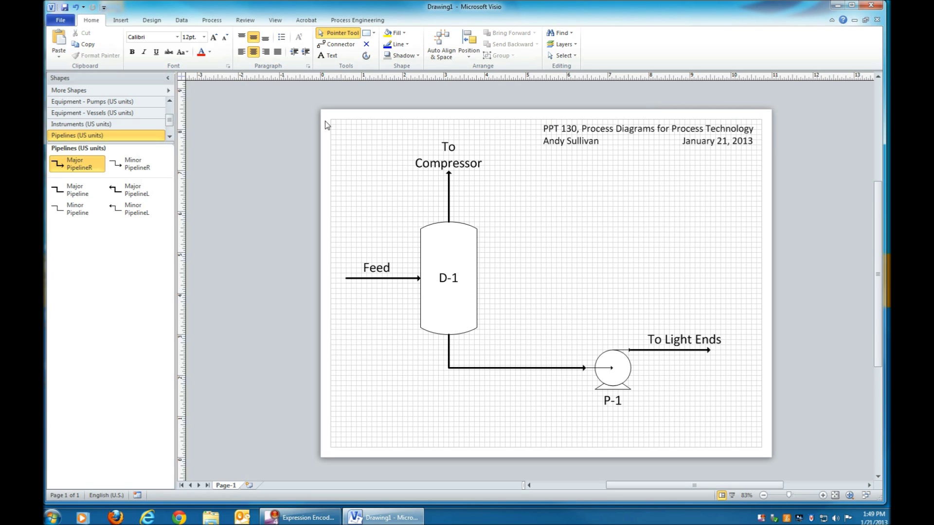
Step: Start Save As and browse to Local Disk (C:) > Users > My Documents
click(60, 20)
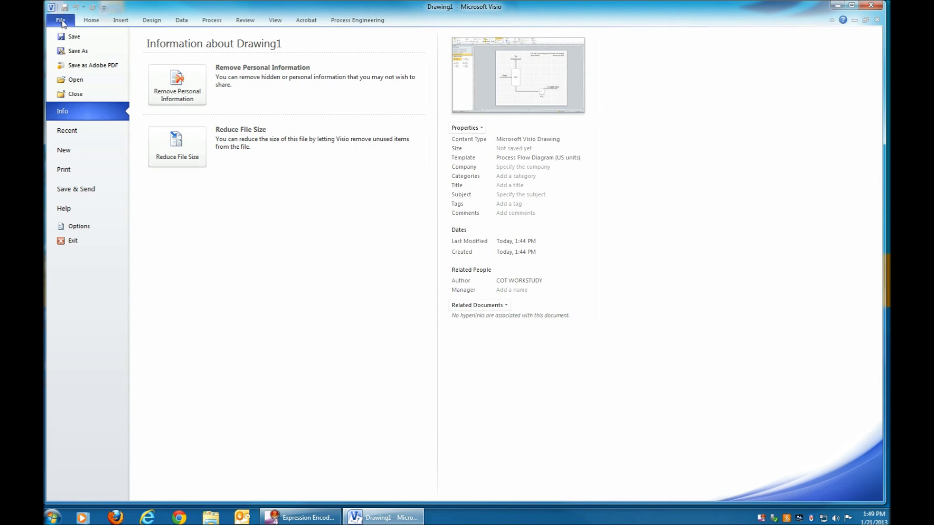
click(75, 51)
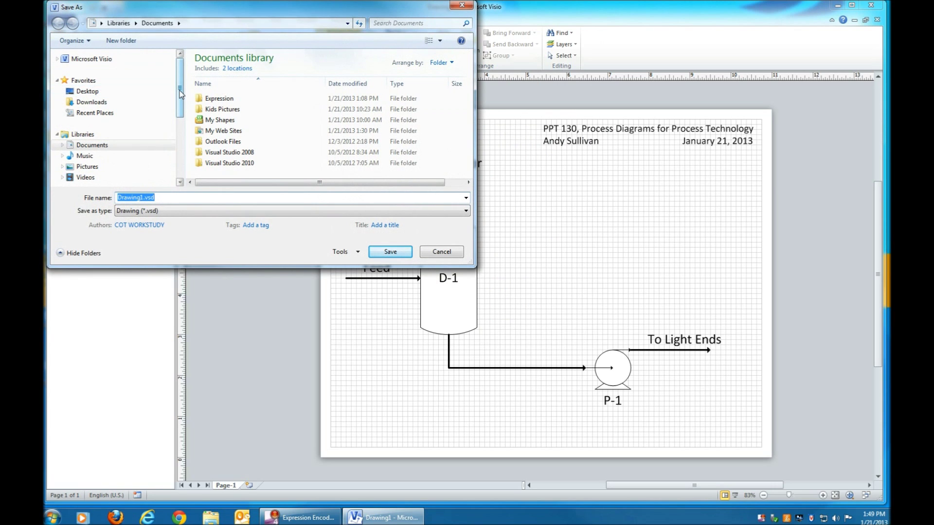
drag(180, 93, 179, 124)
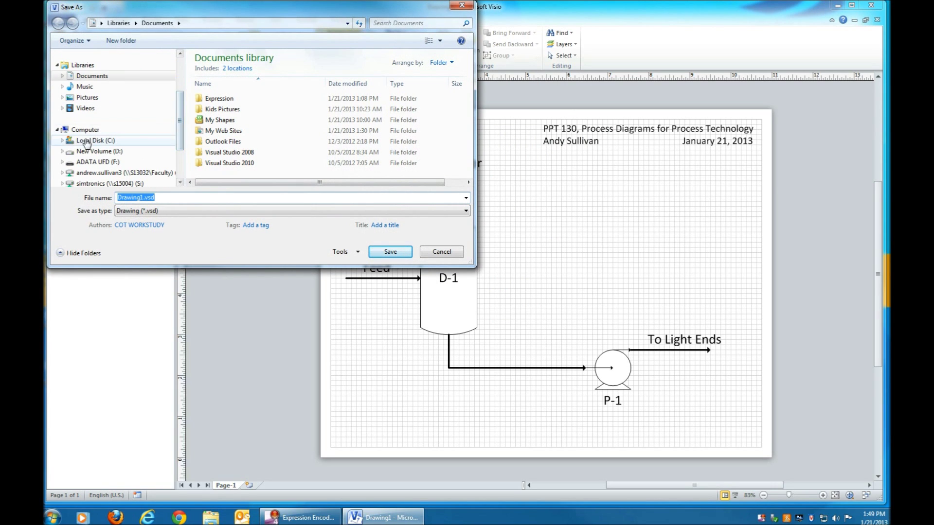
click(63, 141)
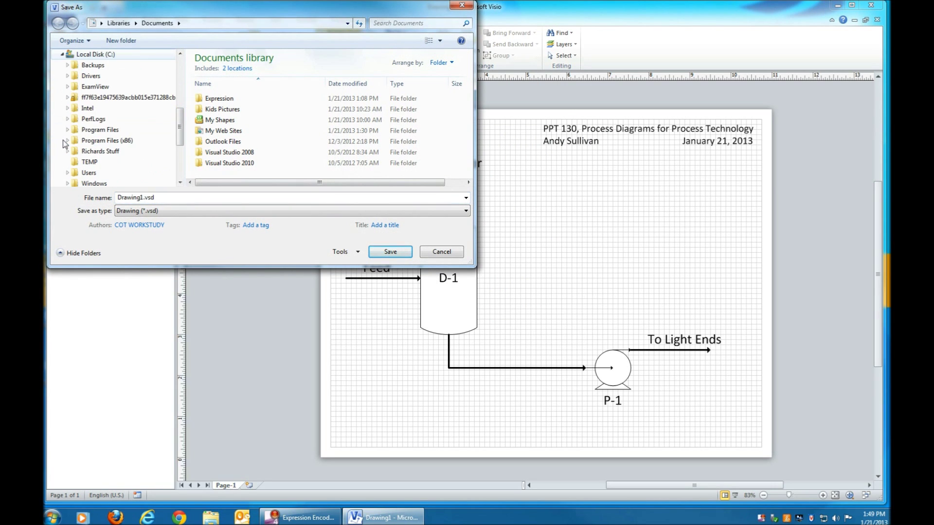
click(67, 175)
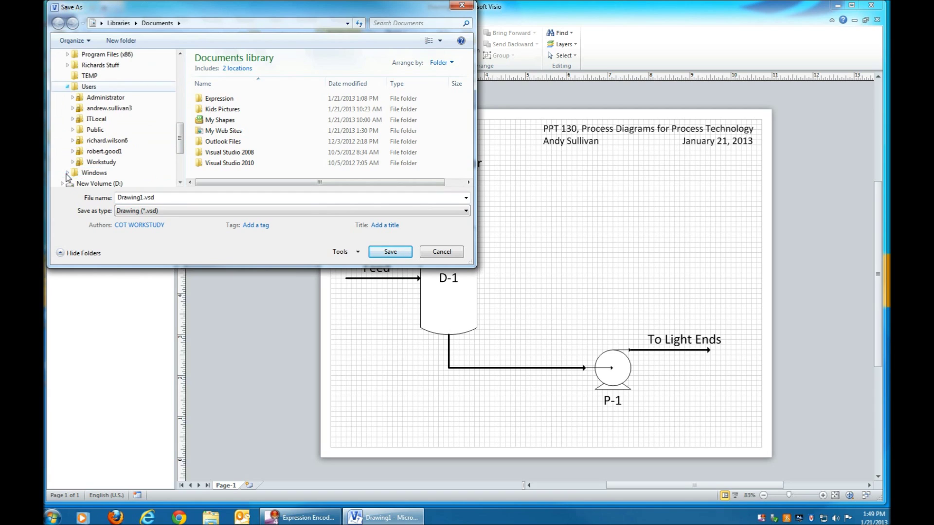
click(72, 109)
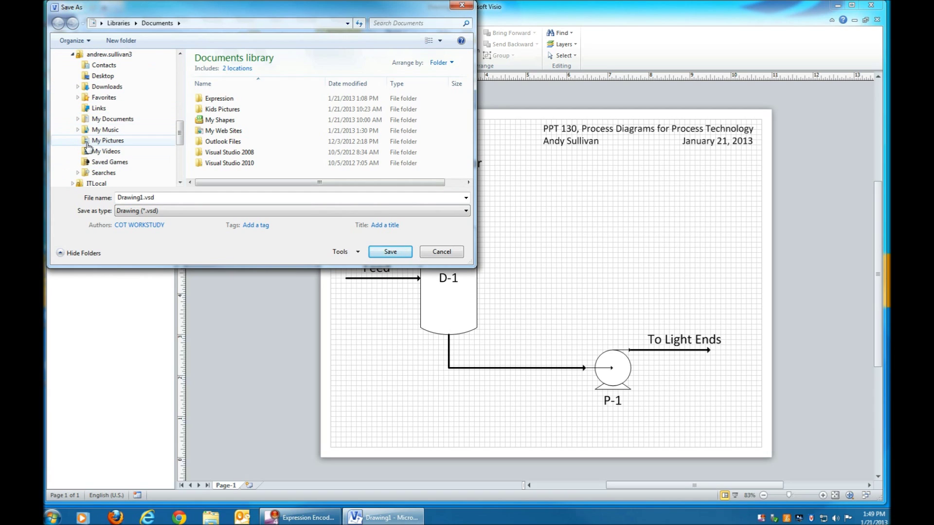
click(78, 119)
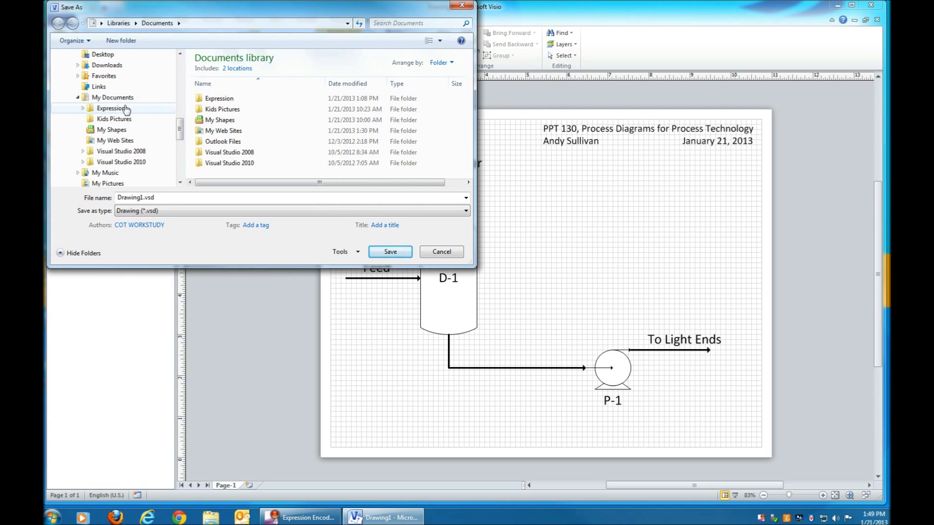
click(112, 97)
Step: Save the drawing as 'PPT 130 Assignment #1 - Process Flow Diagram'
click(184, 199)
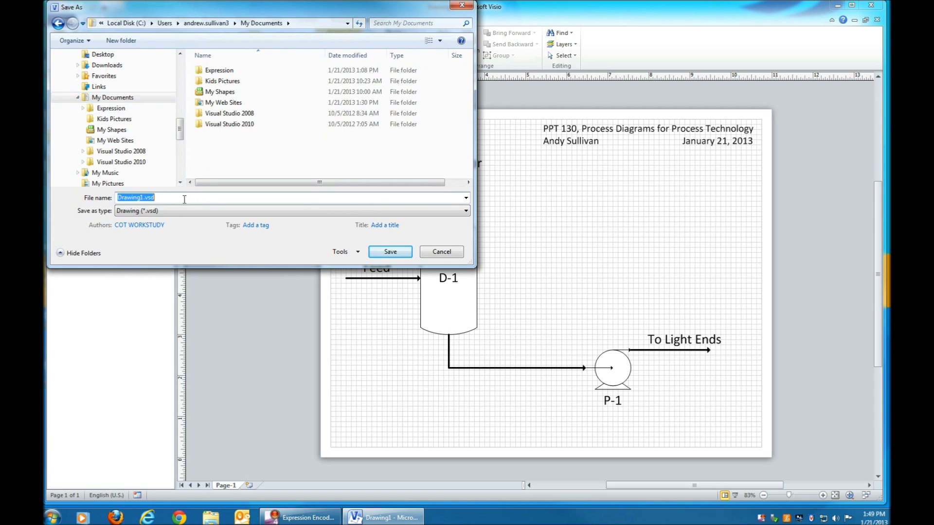
key(Home)
text(PPT 130)
text( Assignment )
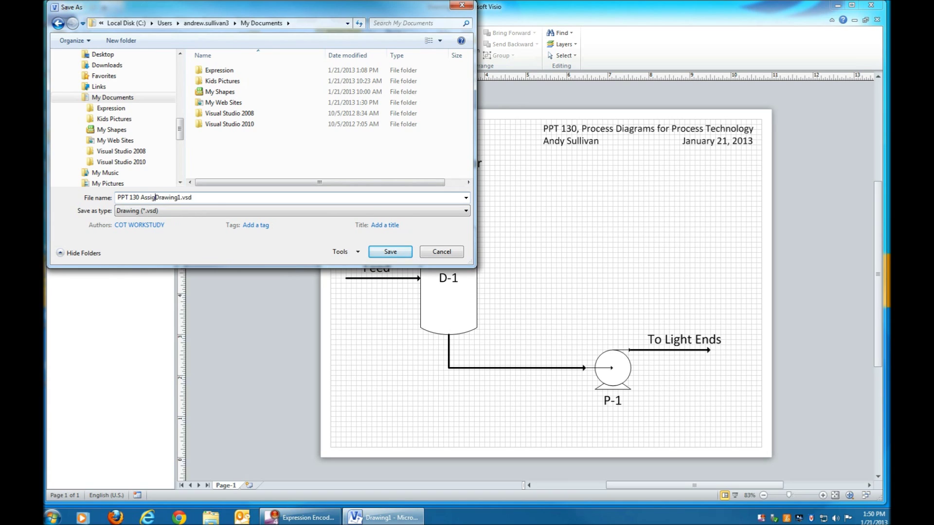
text(#1 - Process Flow Diagram)
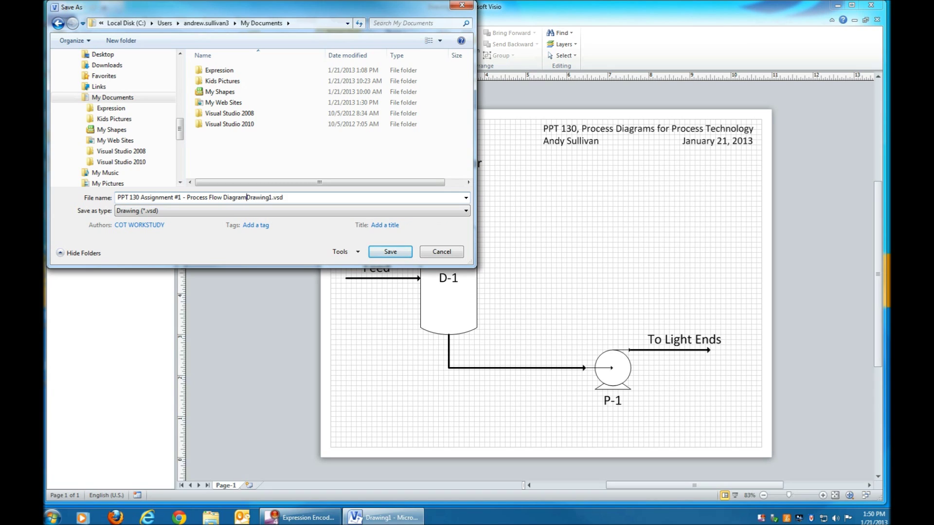
key(Delete)
key(Delete)
key(Delete)
key(Delete)
key(Delete)
key(Delete)
key(Delete)
key(Return)
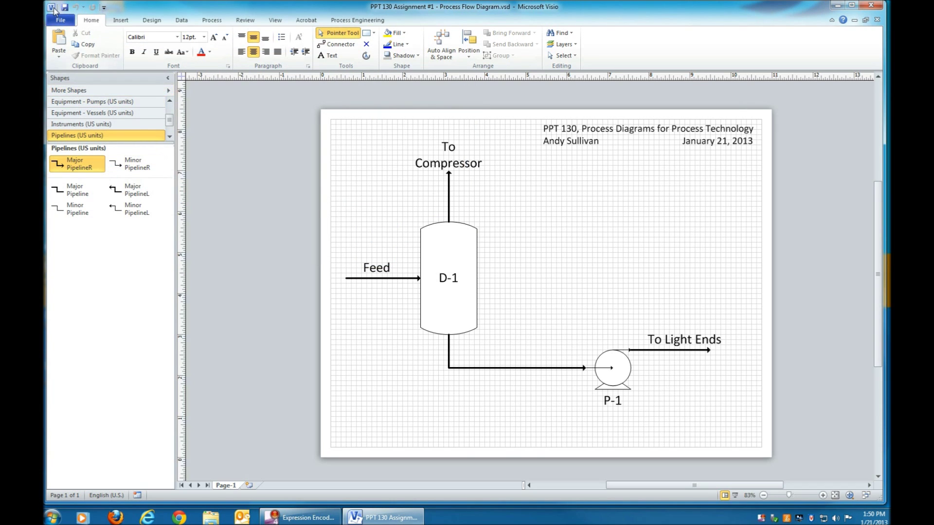
Step: Save a copy as JPEG File Interchange Format (*.jpg) with default JPG output options
click(60, 20)
click(78, 52)
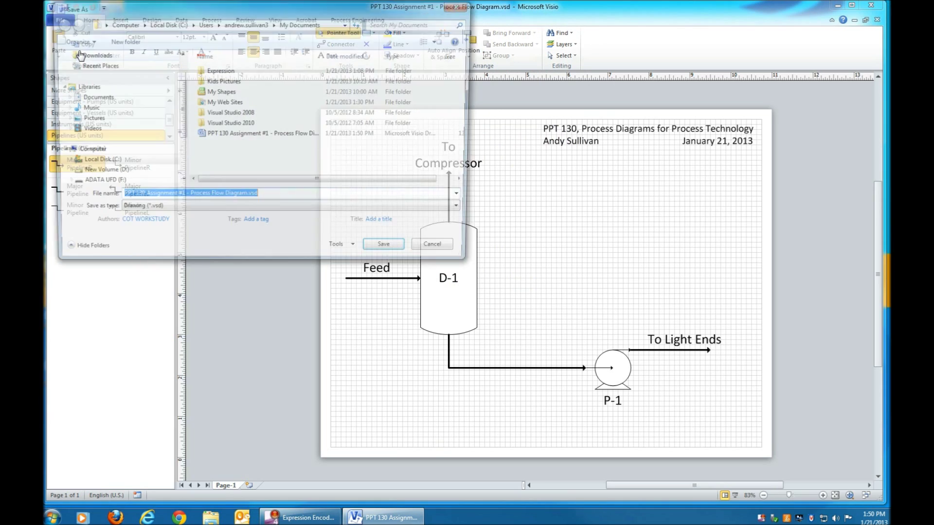
click(183, 211)
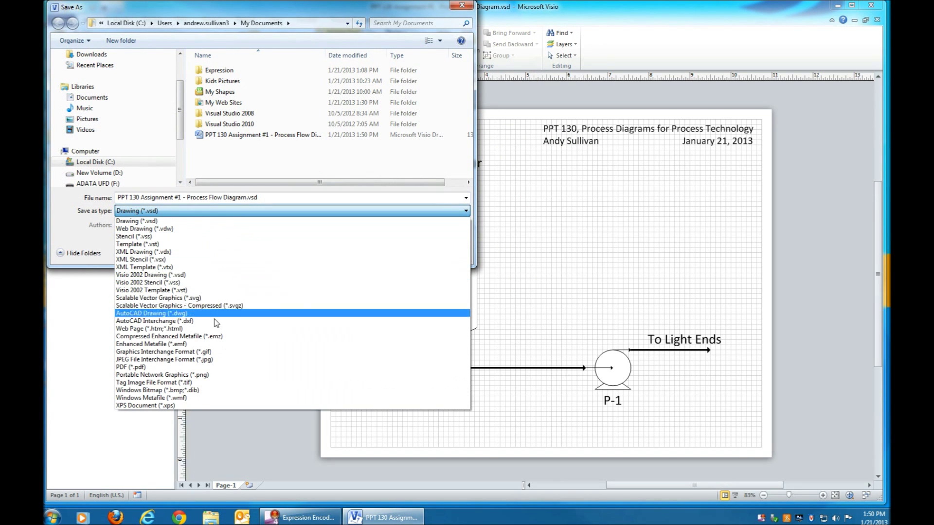
click(184, 360)
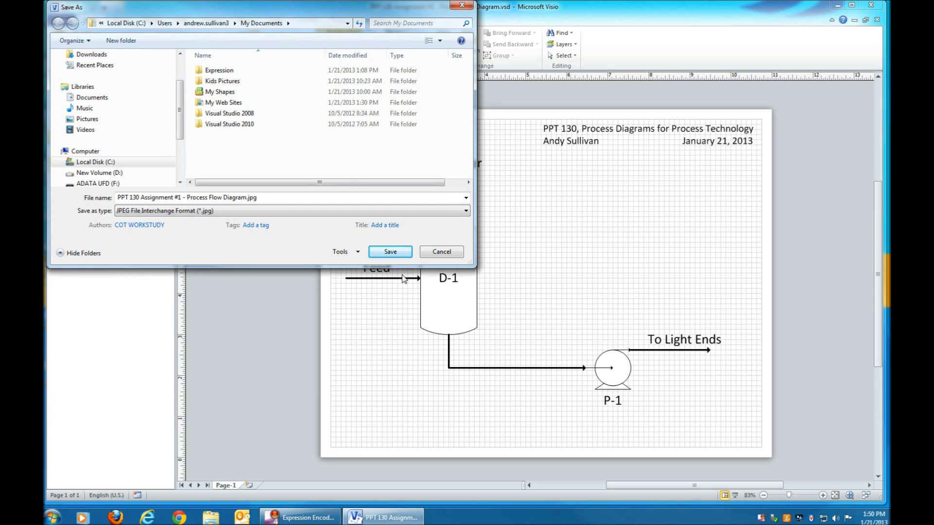
click(398, 253)
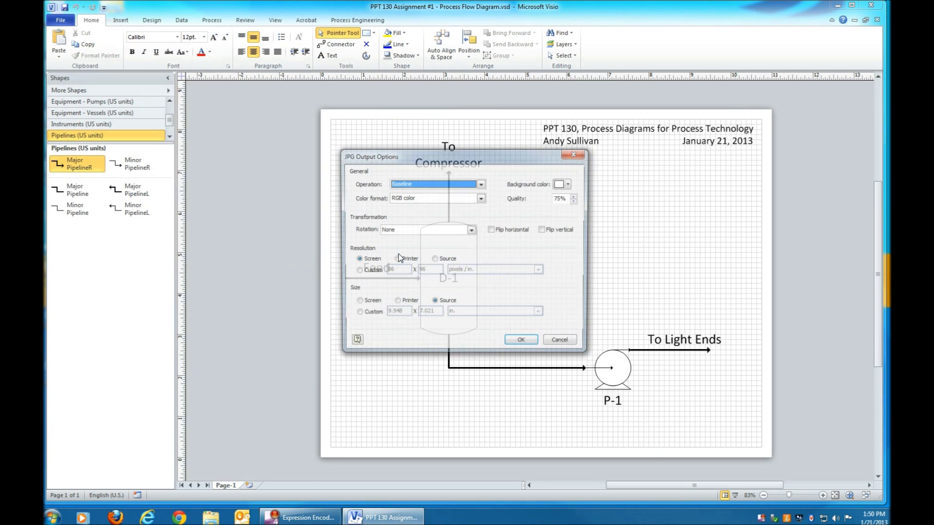
click(522, 343)
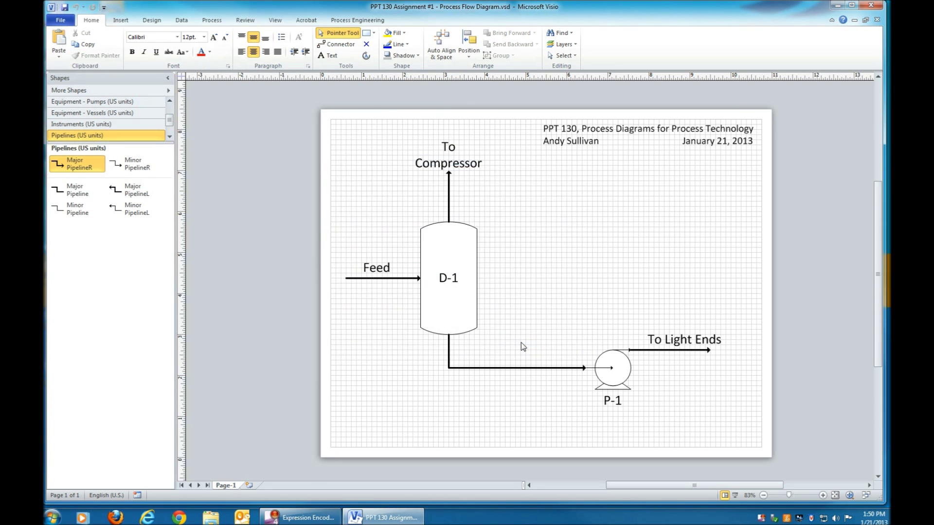
Step: In Windows Explorer, navigate Local Disk (C:) > Users > My Documents
click(210, 517)
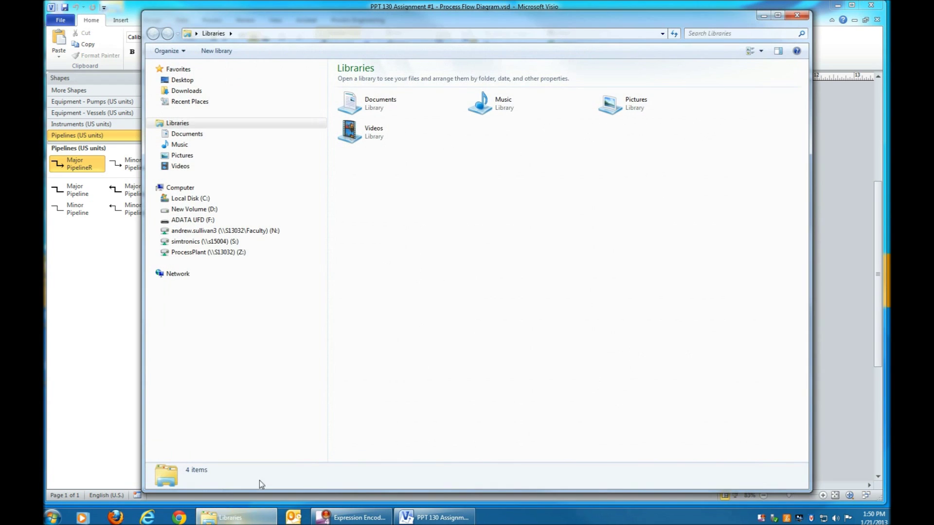
click(156, 198)
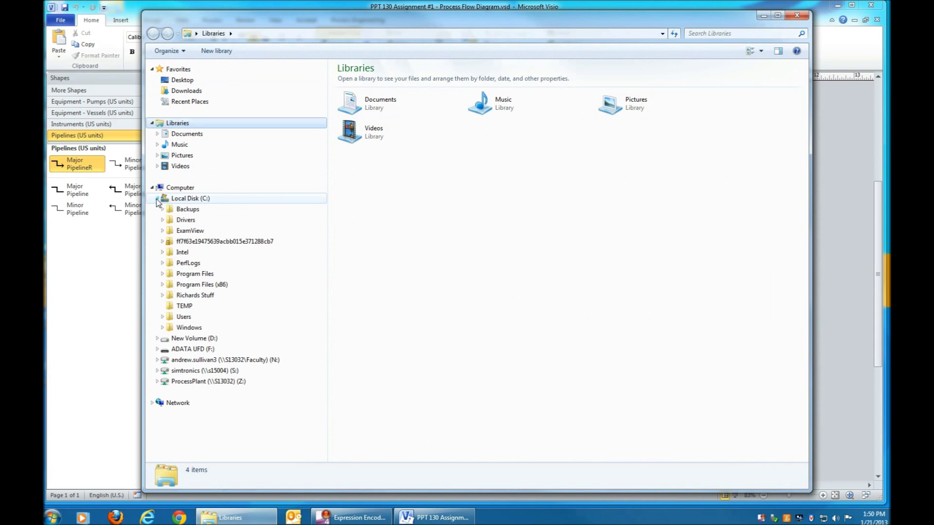
click(163, 274)
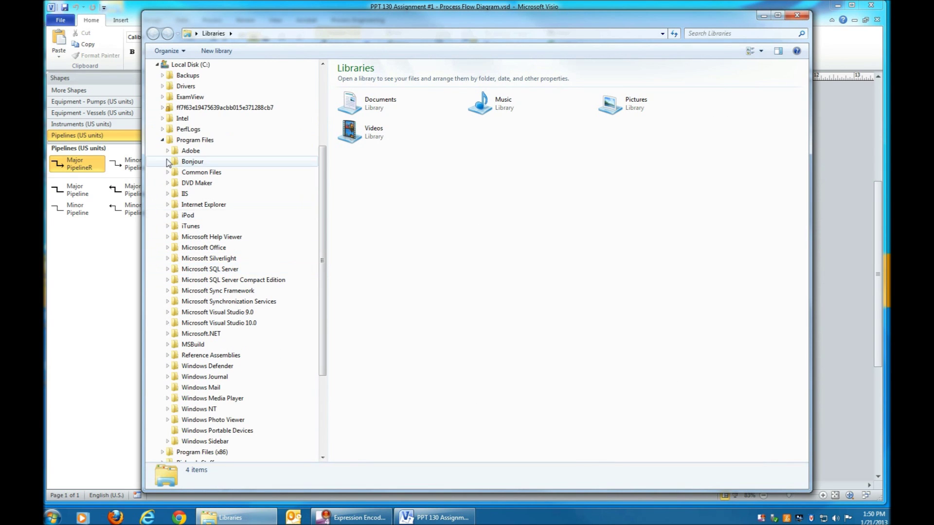
click(162, 140)
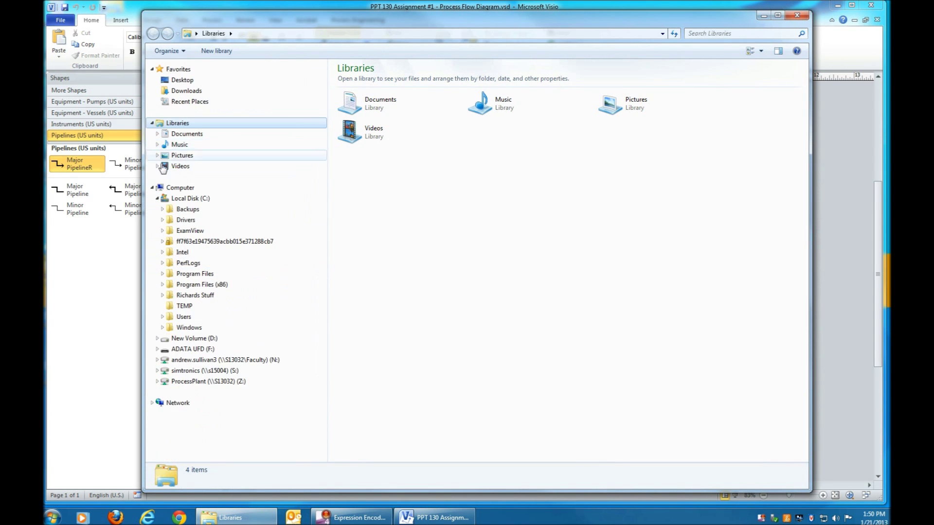
click(162, 316)
click(168, 338)
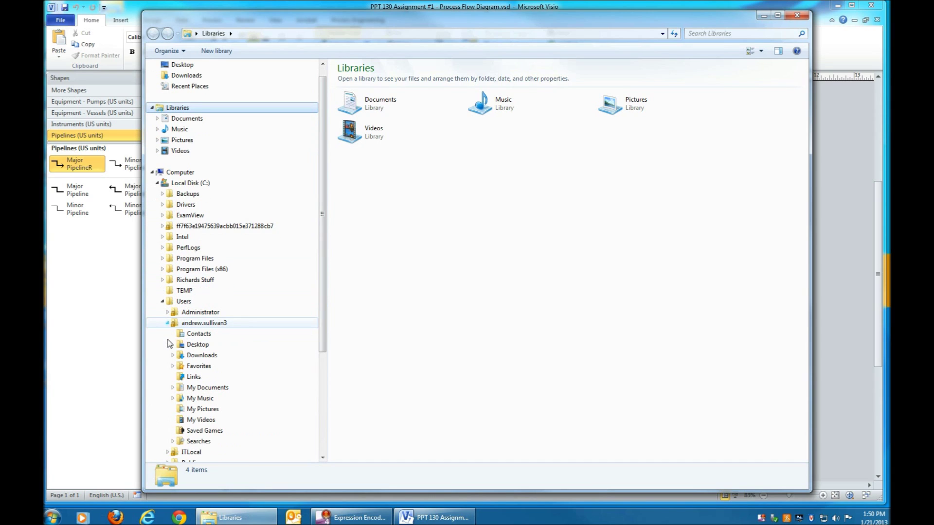
click(186, 389)
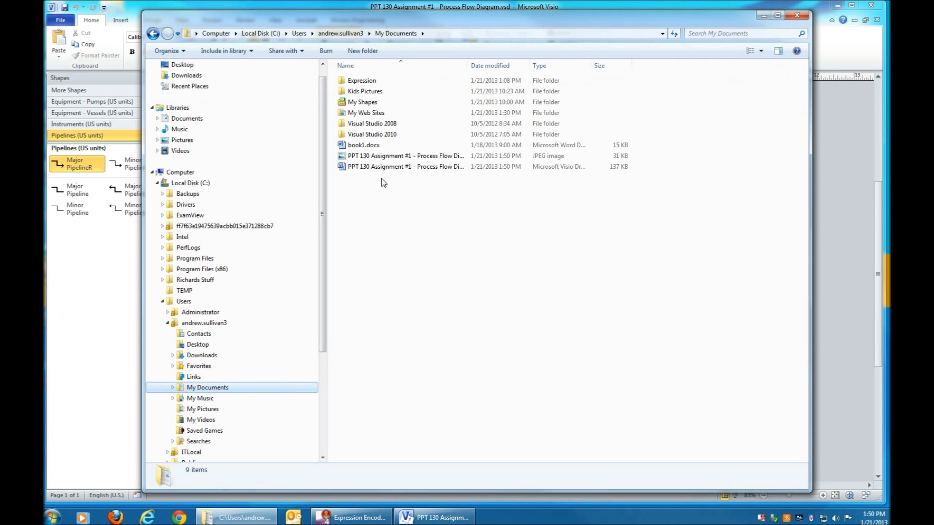
Step: Widen the Name column and preview the exported JPEG, then close the viewer
drag(473, 65, 486, 65)
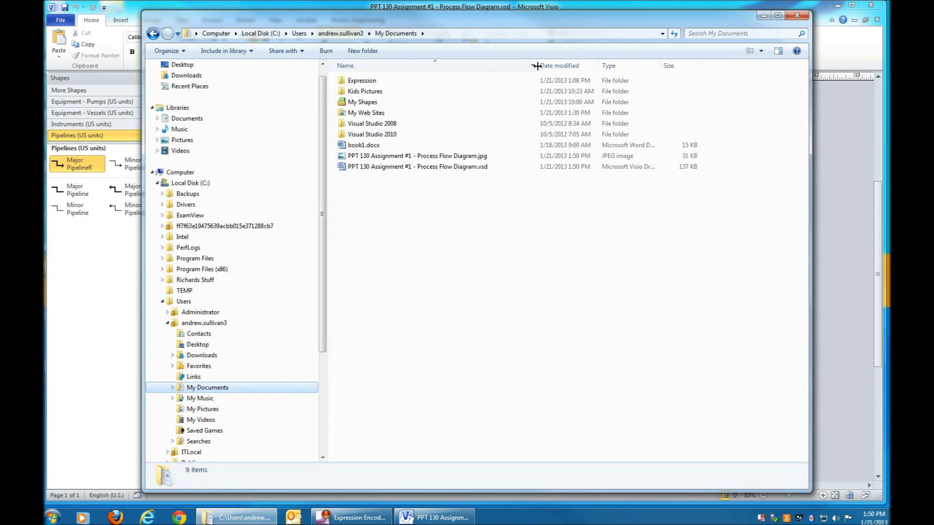
double_click(398, 155)
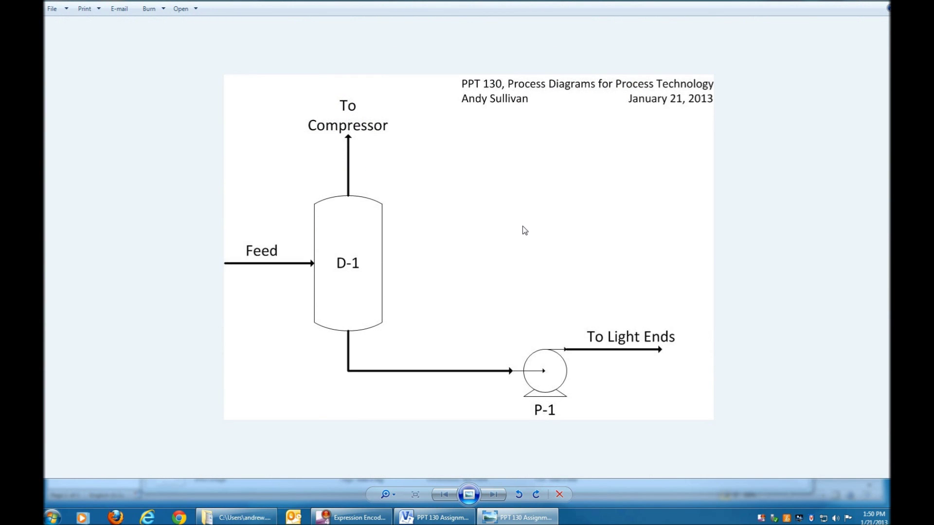
click(886, 5)
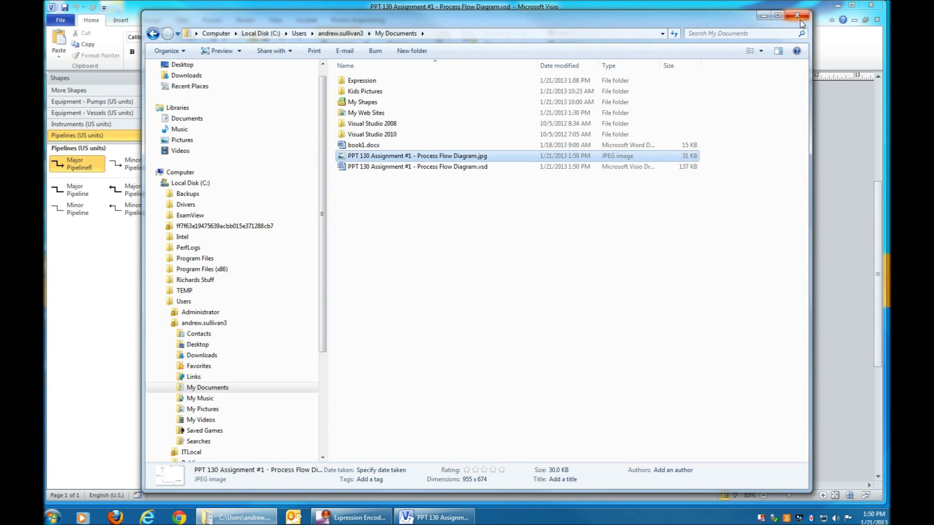
Step: Close Explorer, restart Visio after its crash, and begin opening an existing drawing
click(800, 20)
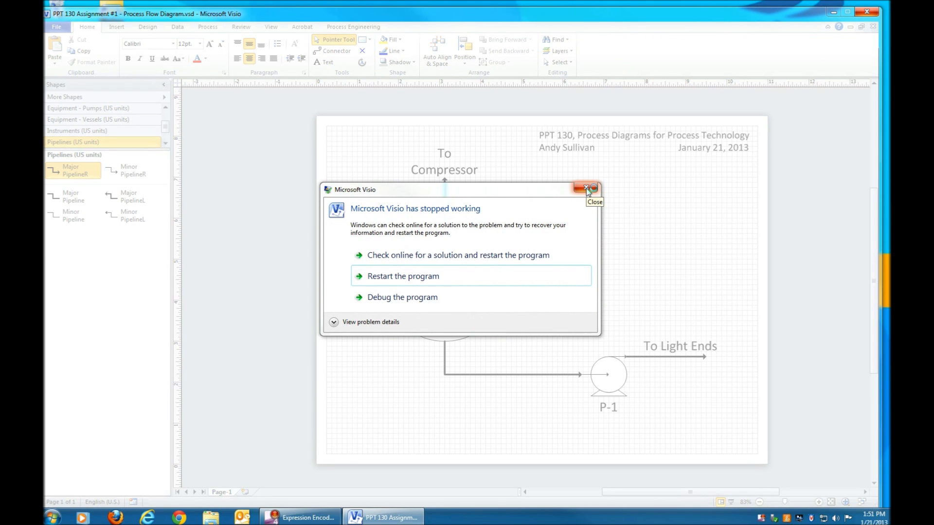
click(388, 276)
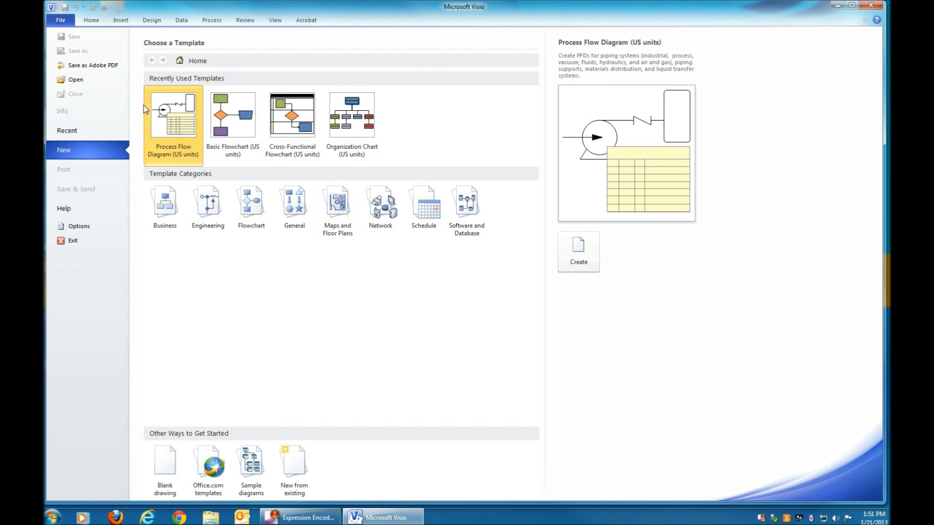
click(74, 83)
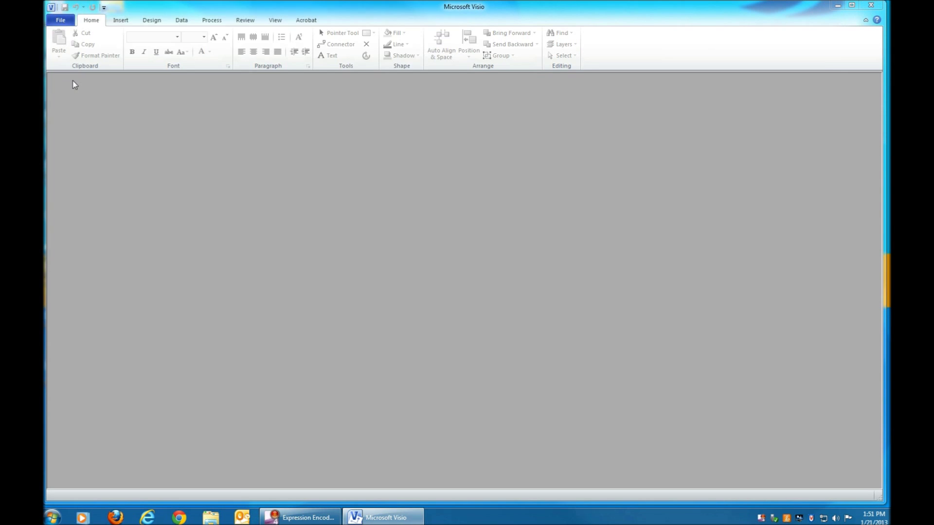